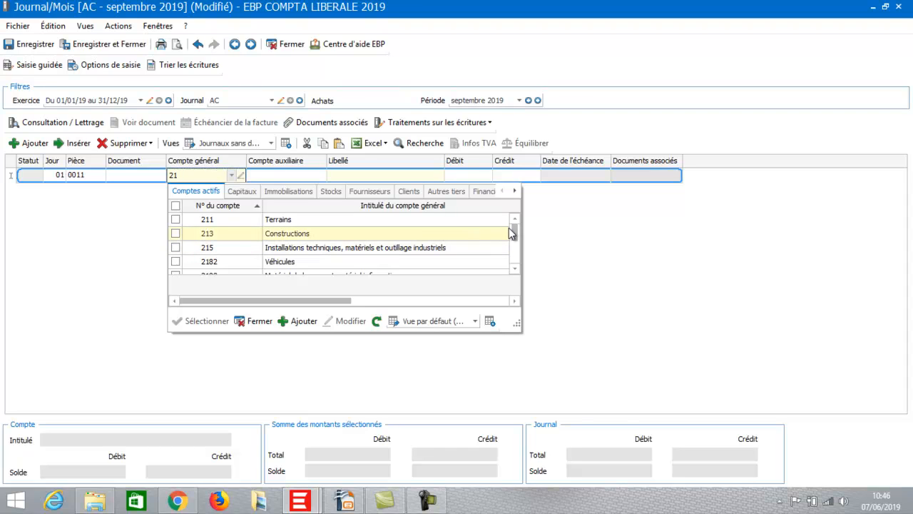
Choose account 2187, Autres immobilisations corporelles, as the general account of entry line 0011
{"action": "left_click", "coordinate": [514, 271]}
{"action": "double_click", "coordinate": [514, 271]}
{"action": "left_click", "coordinate": [514, 271]}
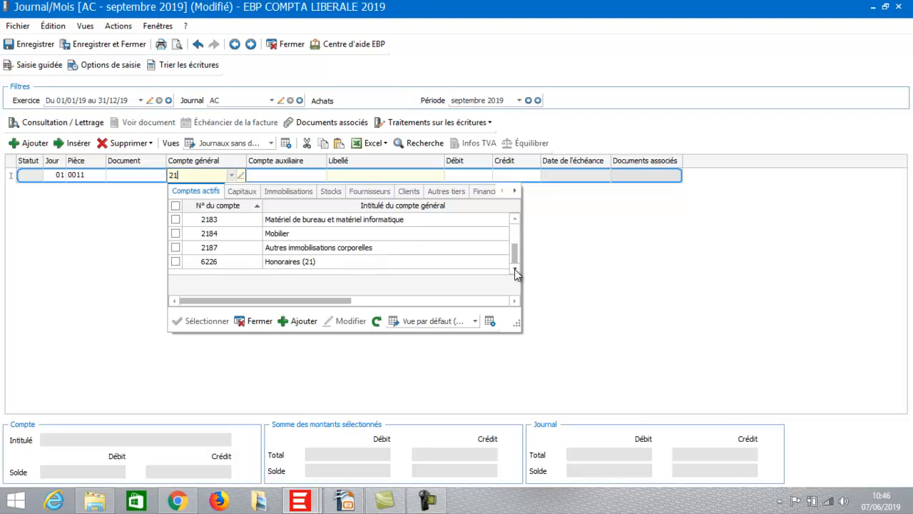
{"action": "double_click", "coordinate": [294, 248]}
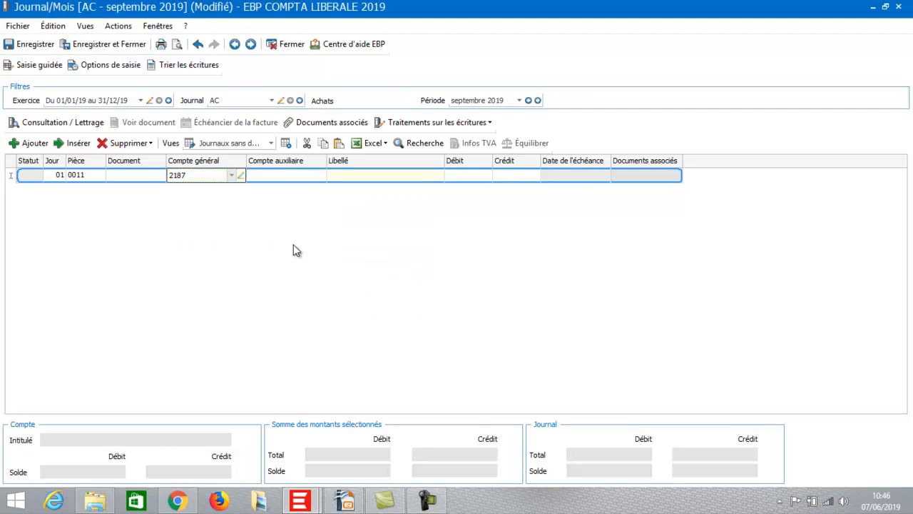
Start a new general account based on account 2187 and set its number to 21871
{"action": "left_click", "coordinate": [239, 176]}
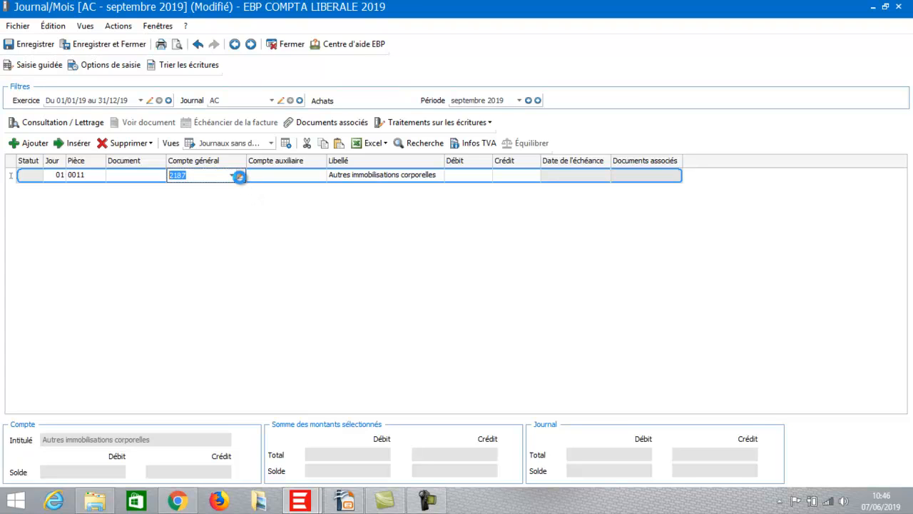
{"action": "left_click", "coordinate": [240, 176]}
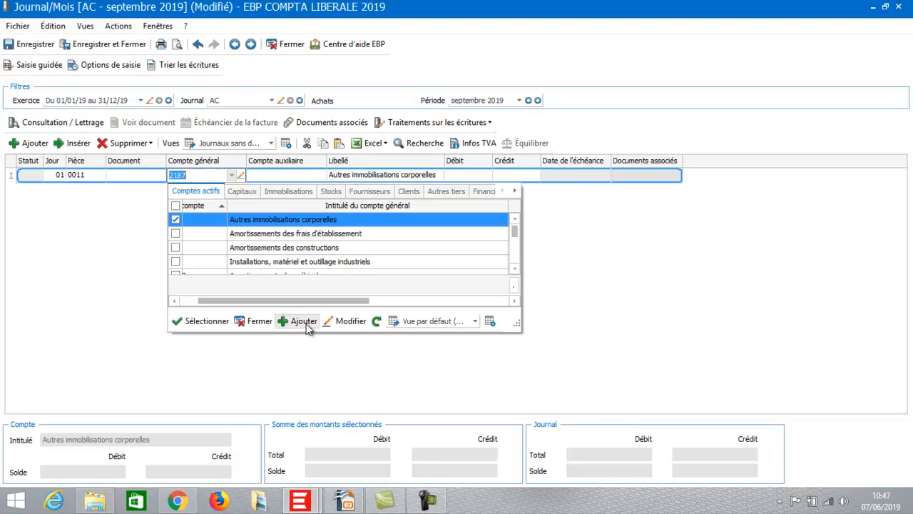
{"action": "left_click", "coordinate": [305, 322]}
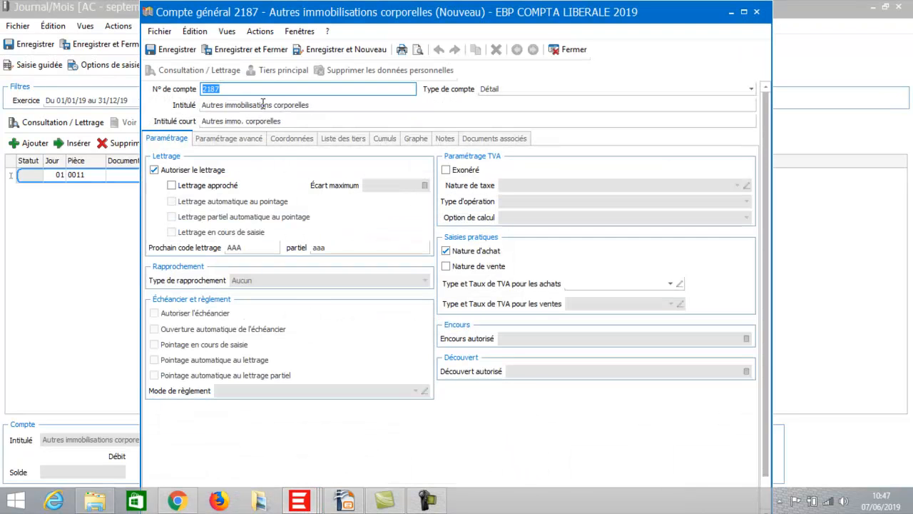
{"action": "double_click", "coordinate": [261, 91]}
{"action": "left_click", "coordinate": [261, 91]}
{"action": "type", "text": "1"}
{"action": "left_click", "coordinate": [259, 132]}
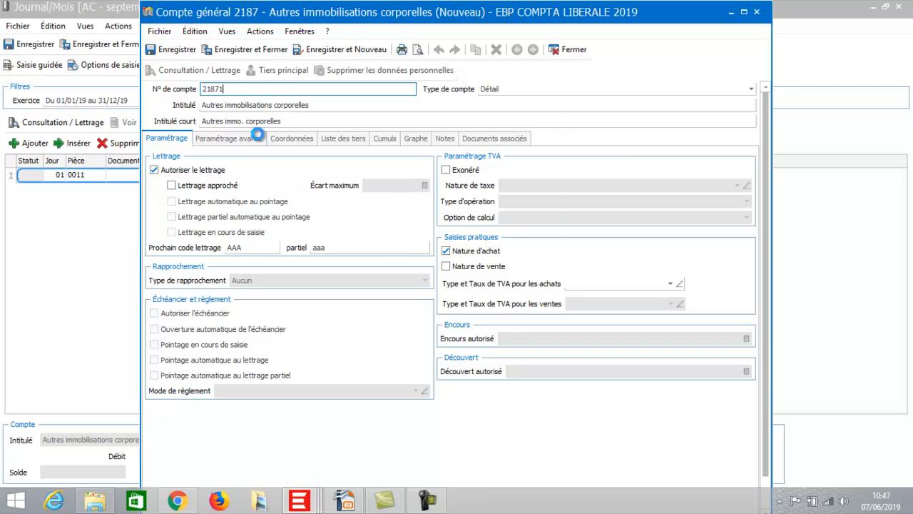
{"action": "left_click", "coordinate": [294, 235]}
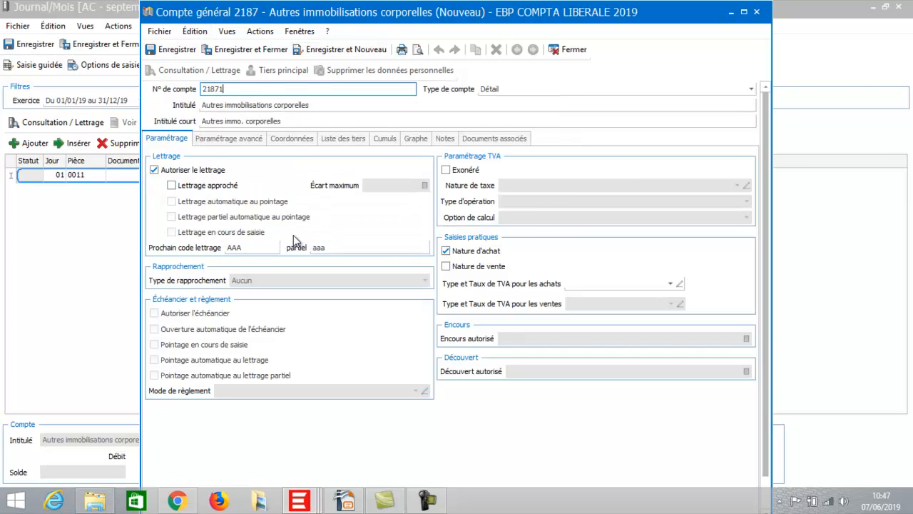
Title the new account "Matériel de télésurveillance", then save and close it
{"action": "left_click", "coordinate": [313, 105]}
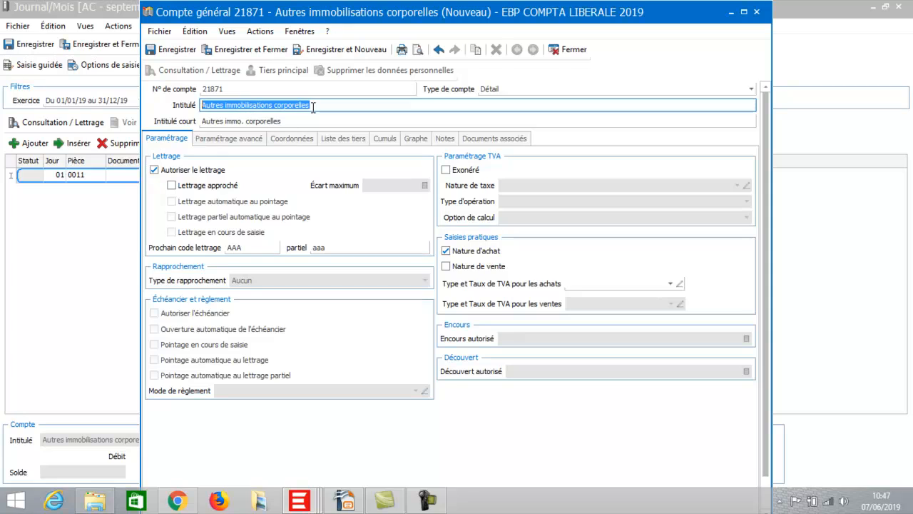
{"action": "type", "text": "Matériel de télésurveillance"}
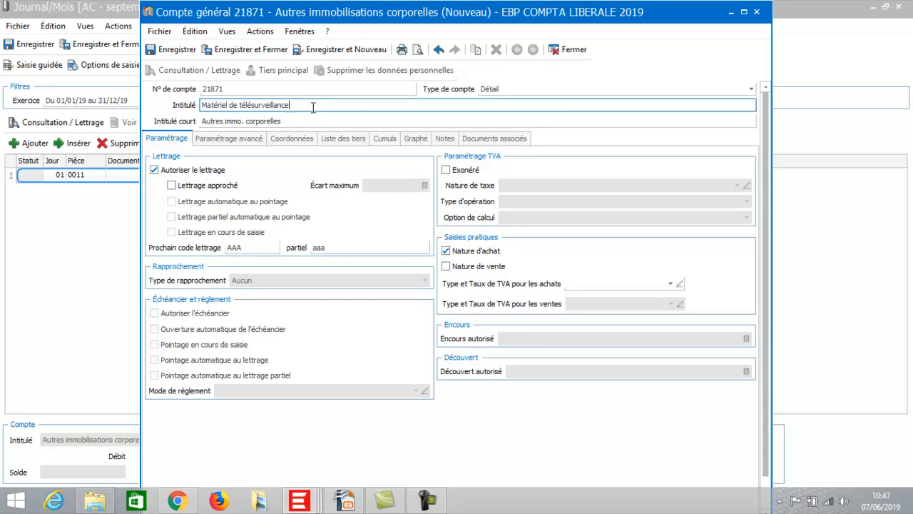
{"action": "left_click", "coordinate": [259, 51]}
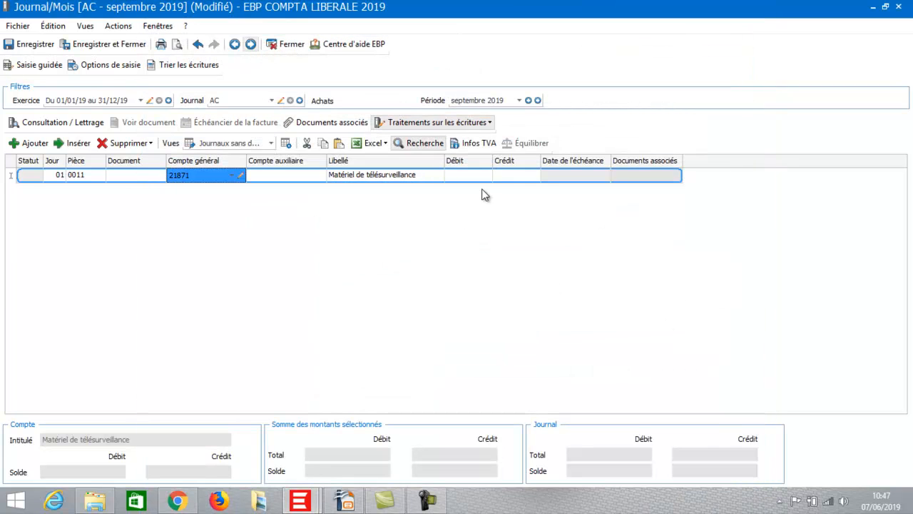
Enter a debit of 800 on the 21871 line and validate it to start a second line for entry 0011
{"action": "left_click", "coordinate": [469, 178]}
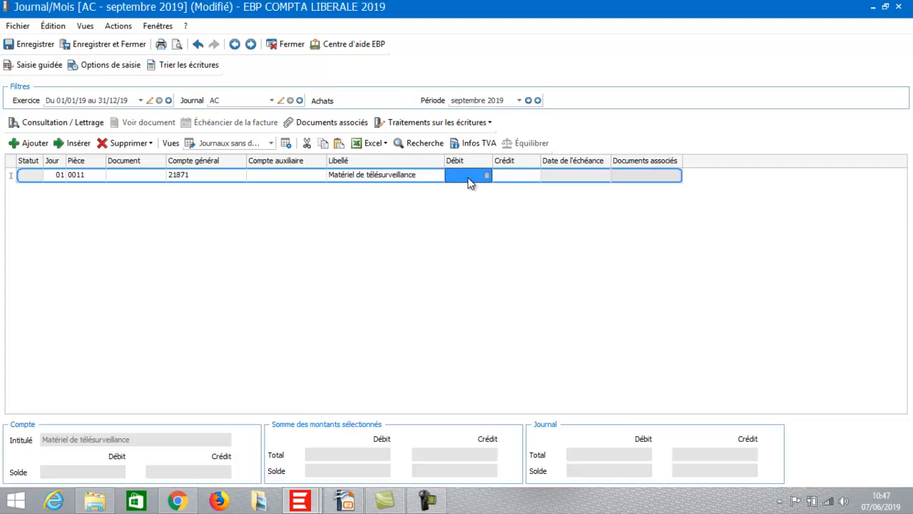
{"action": "left_click", "coordinate": [469, 178]}
{"action": "type", "text": "400"}
{"action": "key", "text": "Return"}
{"action": "key", "text": "Return"}
{"action": "key", "text": "Return"}
{"action": "key", "text": "Return"}
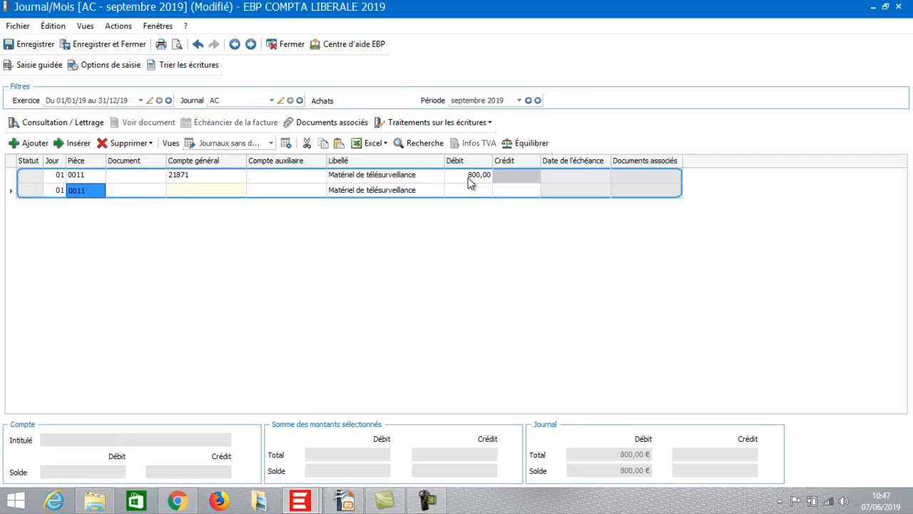
Assign account 445621, TVA sur immobilisations 20% Débits, to the second line and validate it to start a third line
{"action": "left_click", "coordinate": [206, 192]}
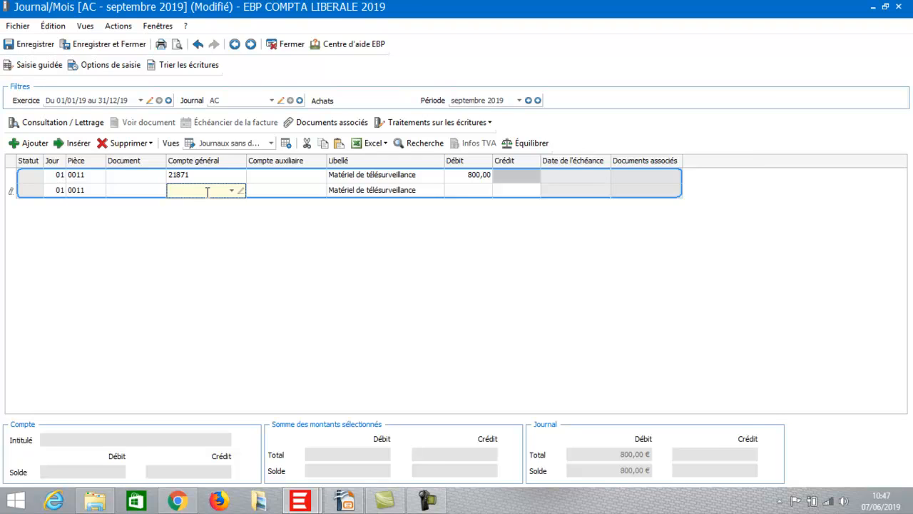
{"action": "type", "text": "4456"}
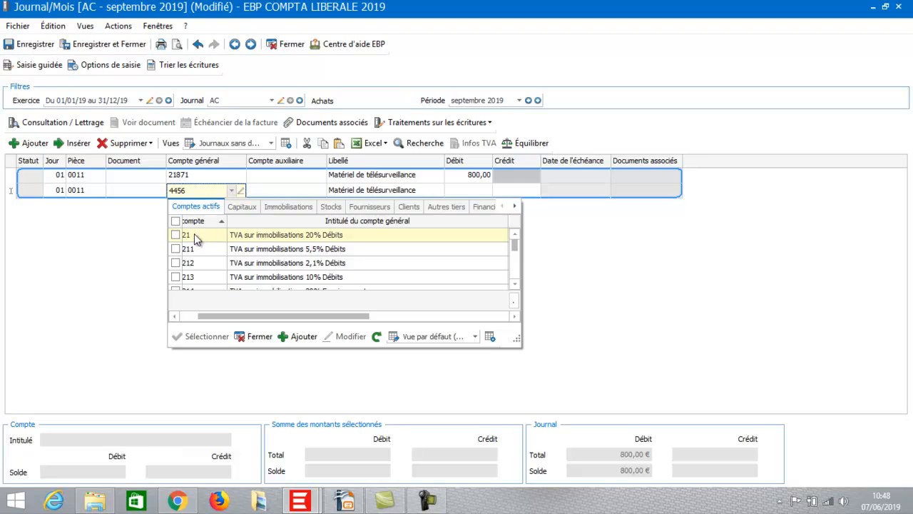
{"action": "double_click", "coordinate": [246, 237]}
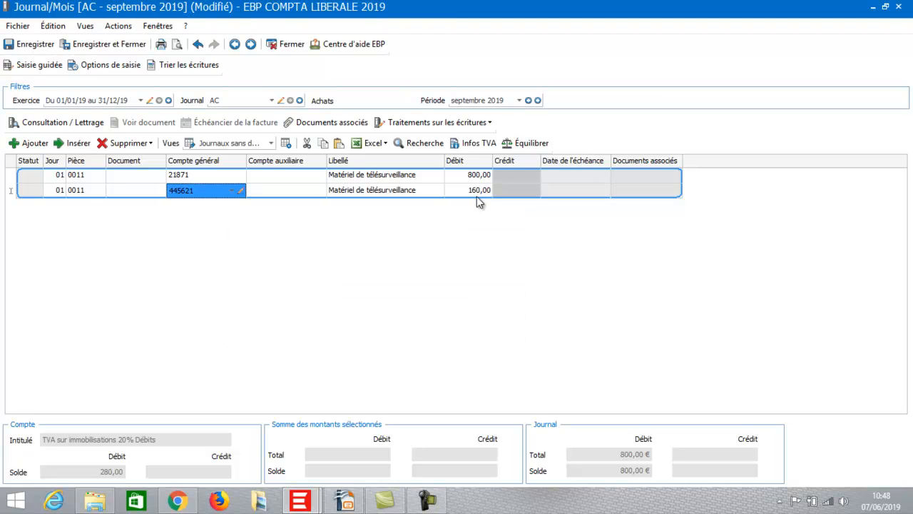
{"action": "key", "text": "Return"}
{"action": "key", "text": "Return"}
{"action": "key", "text": "Return"}
{"action": "key", "text": "Return"}
{"action": "key", "text": "Return"}
{"action": "key", "text": "Return"}
{"action": "key", "text": "Return"}
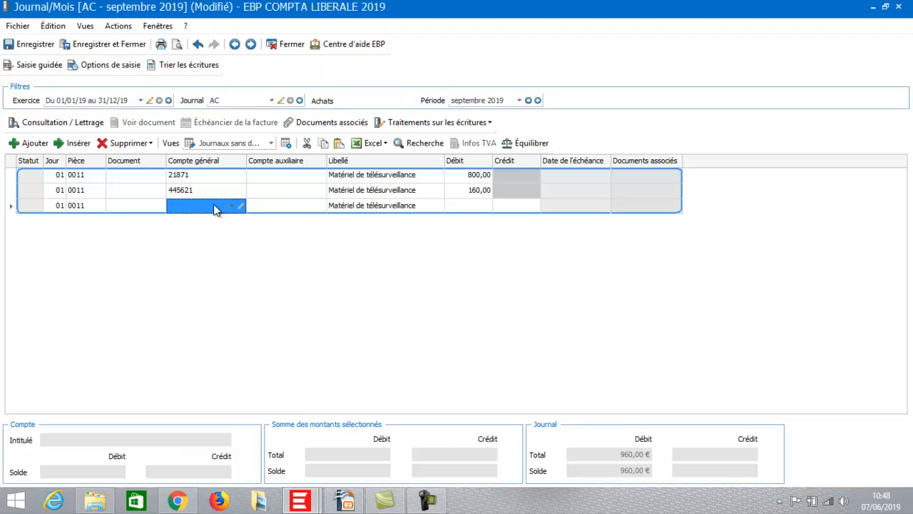
Set the third line's general account to 401DIVERS, Fournisseurs DIVERS
{"action": "left_click", "coordinate": [188, 211]}
{"action": "type", "text": "404"}
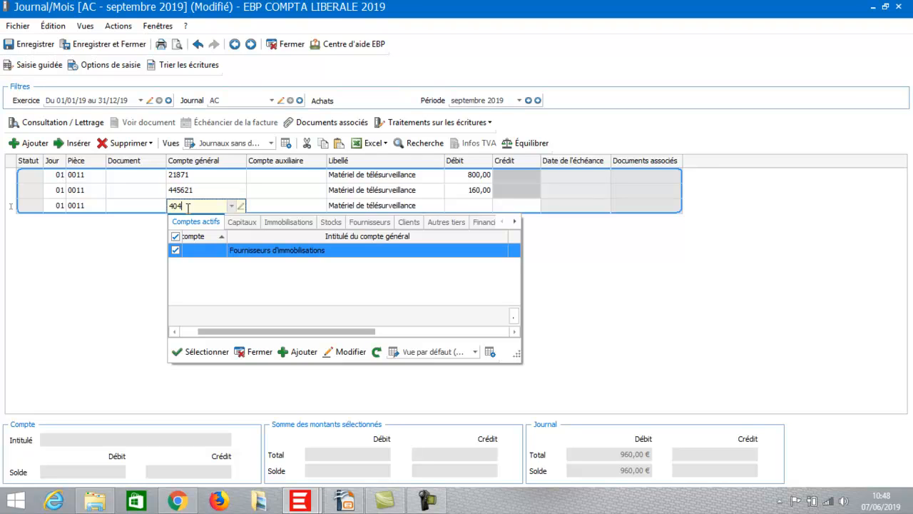
{"action": "key", "text": "BackSpace"}
{"action": "type", "text": "1"}
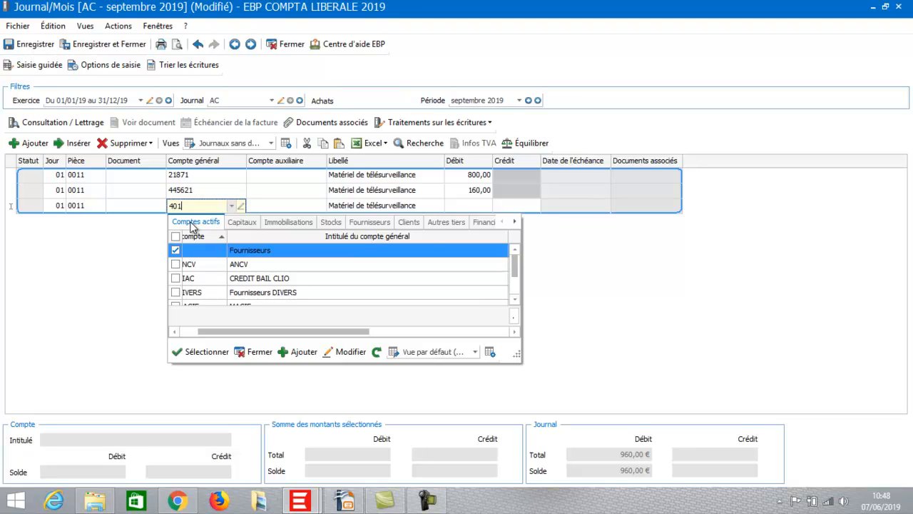
{"action": "left_click", "coordinate": [249, 296]}
{"action": "double_click", "coordinate": [250, 294]}
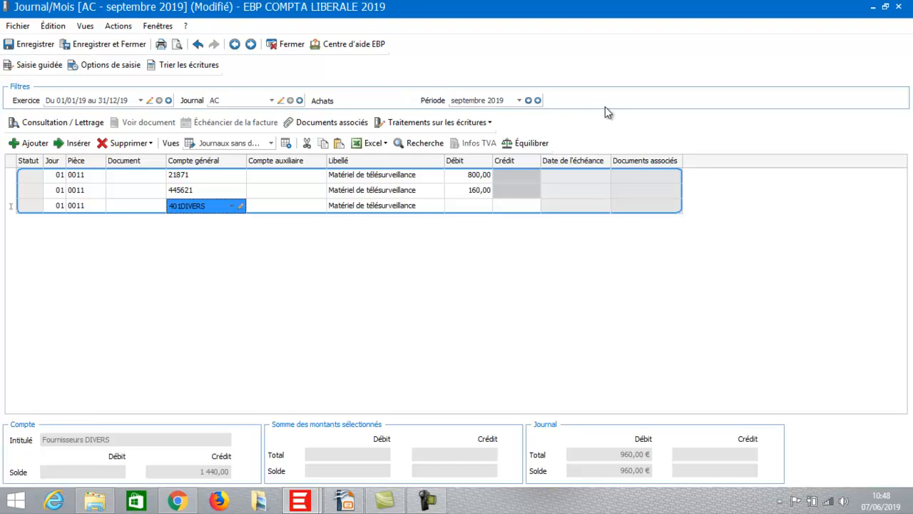
Balance entry 0011 on the supplier line and validate it to start the next entry
{"action": "left_click", "coordinate": [534, 144]}
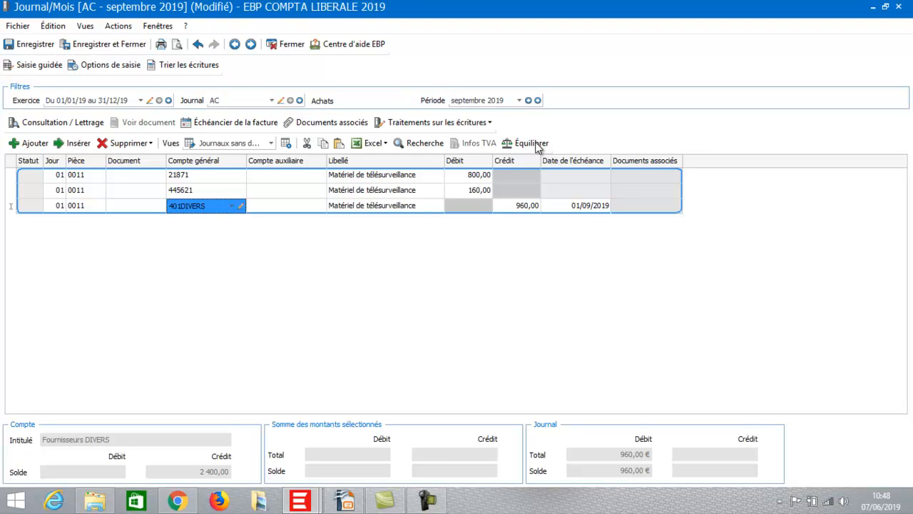
{"action": "key", "text": "Tab"}
{"action": "key", "text": "Tab"}
{"action": "key", "text": "Tab"}
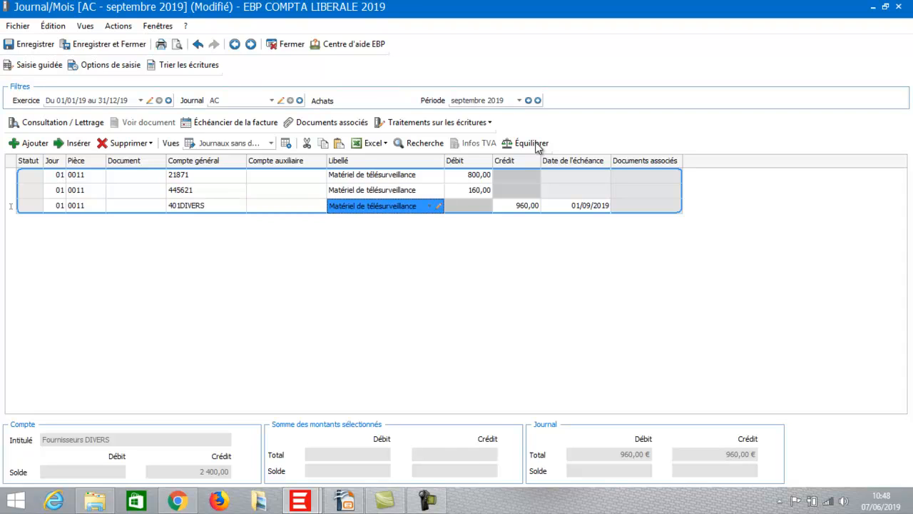
{"action": "key", "text": "Tab"}
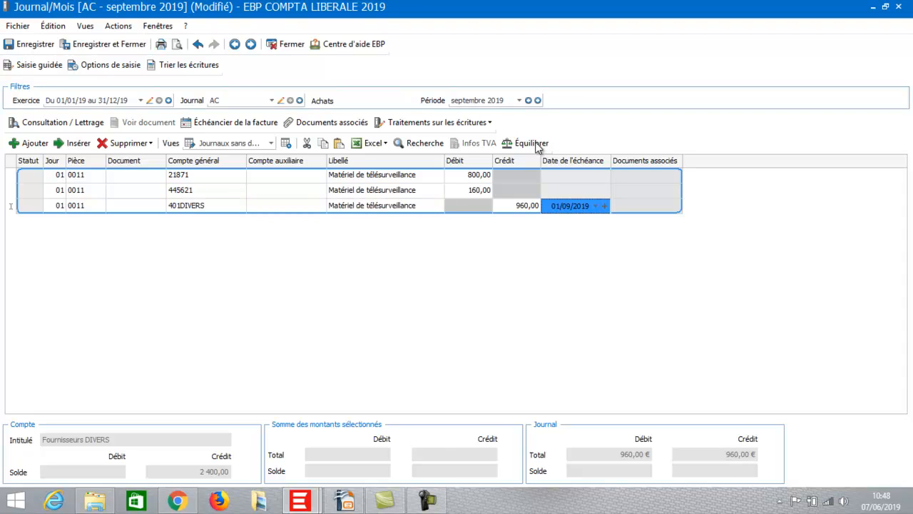
{"action": "key", "text": "Tab"}
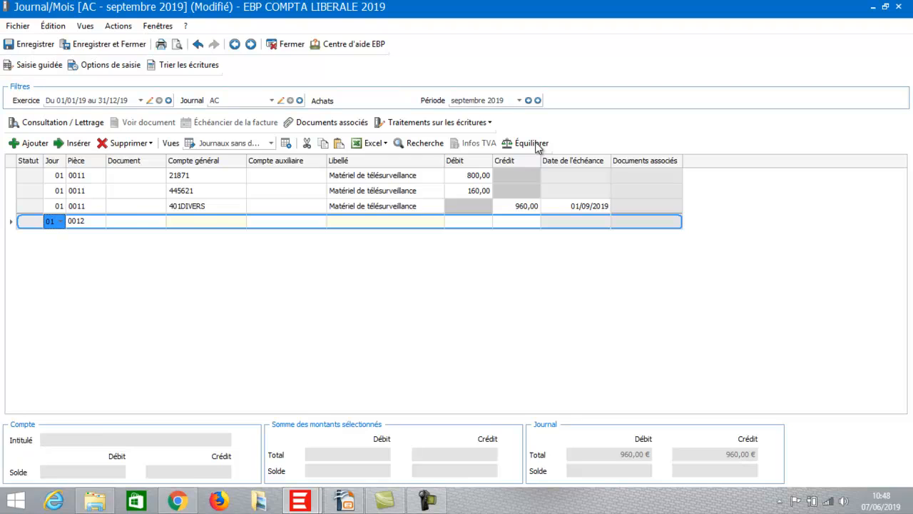
For entry 0012, look up general account 6063 and start a new account from it numbered 60631
{"action": "key", "text": "Tab"}
{"action": "key", "text": "Tab"}
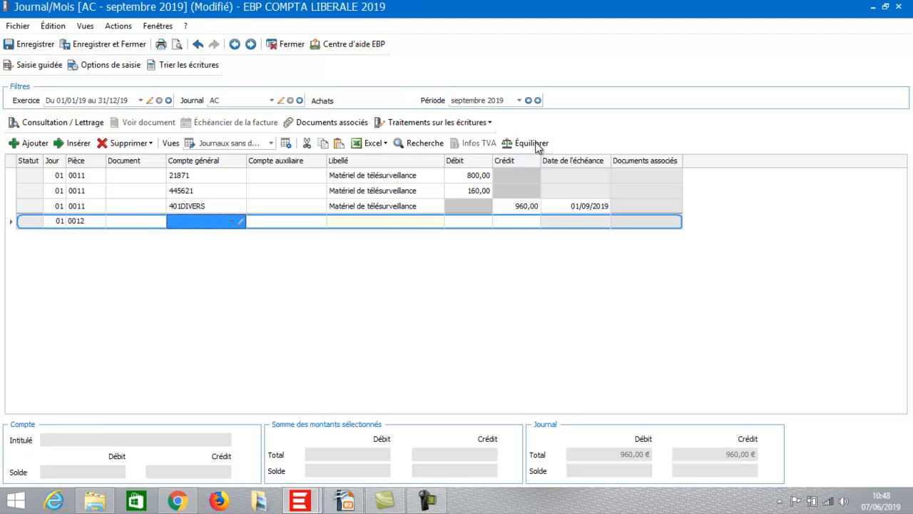
{"action": "left_click", "coordinate": [180, 222]}
{"action": "type", "text": "606"}
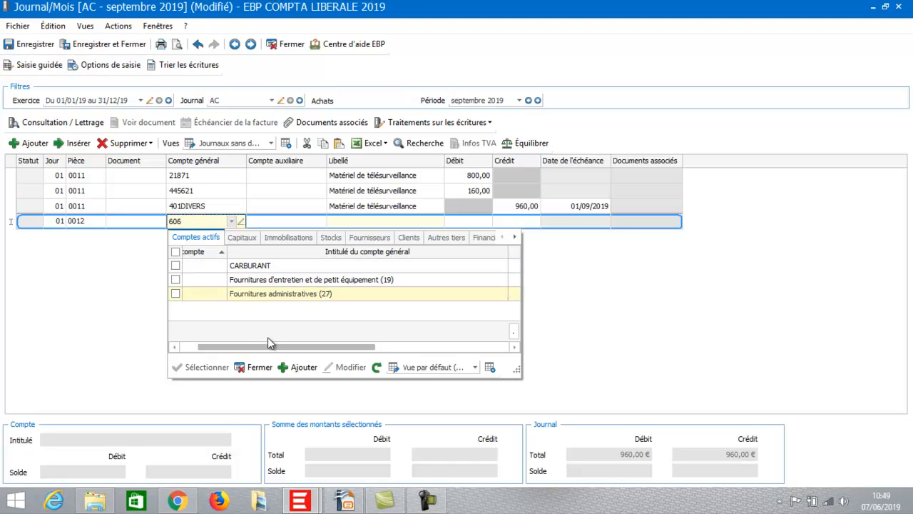
{"action": "type", "text": "3"}
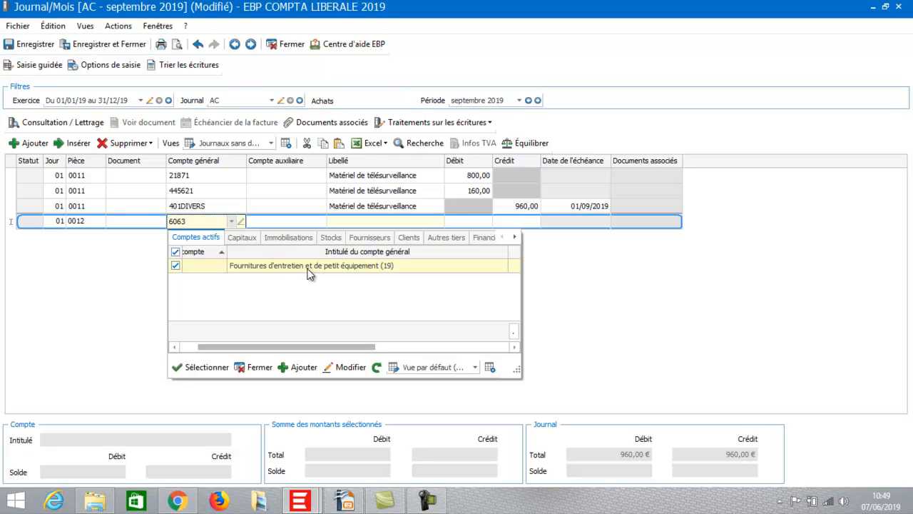
{"action": "left_click", "coordinate": [296, 368]}
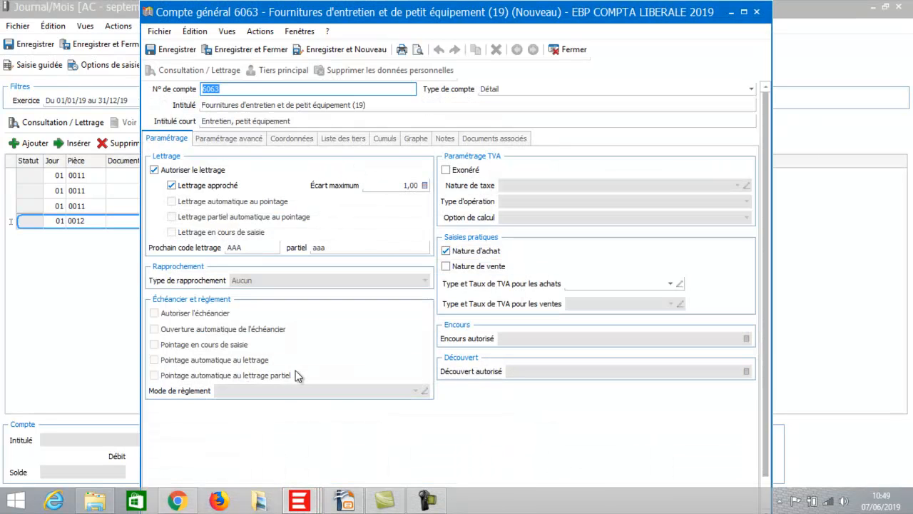
{"action": "left_click", "coordinate": [231, 89]}
{"action": "type", "text": "1"}
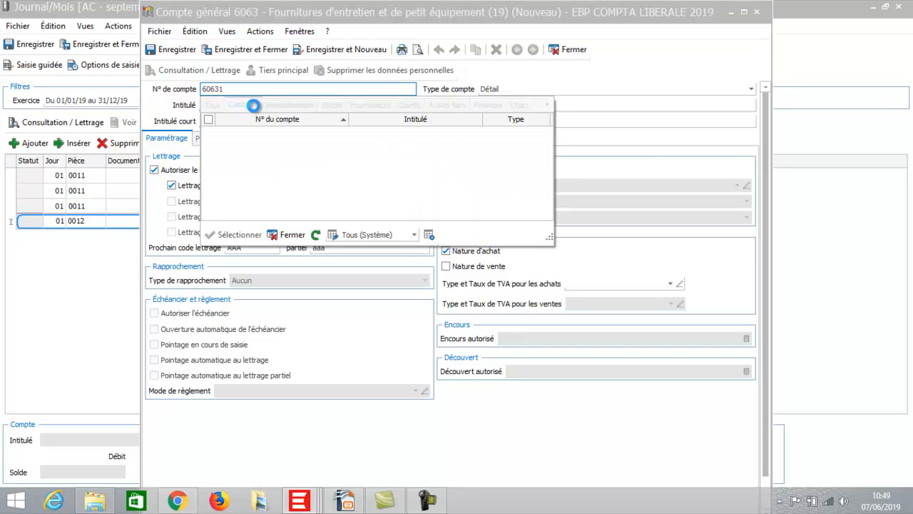
{"action": "left_click", "coordinate": [289, 235]}
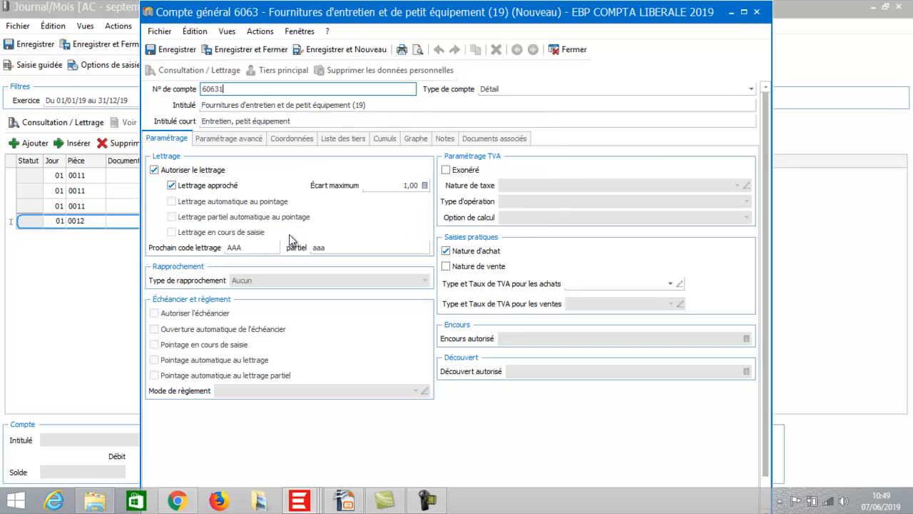
Title account 60631 "Matériel de télésurveillance", then save and close it
{"action": "left_click", "coordinate": [267, 105]}
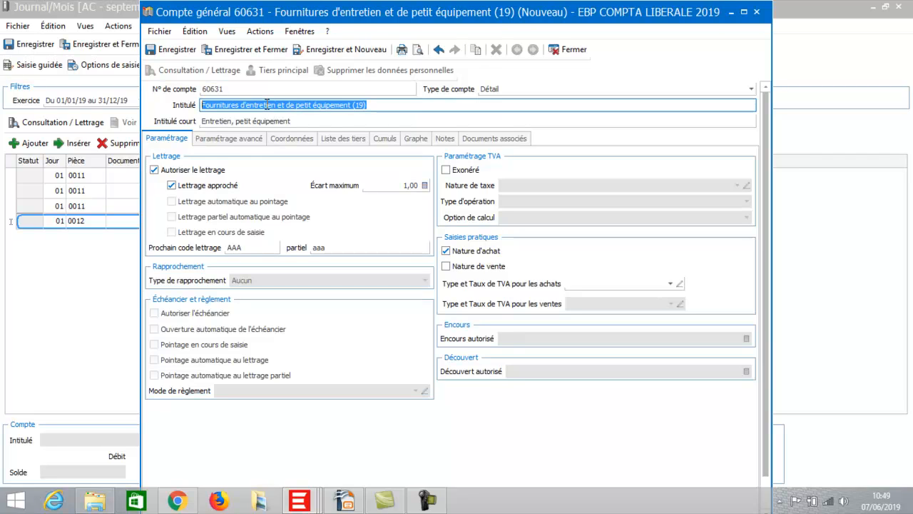
{"action": "type", "text": "Matériel de tél"}
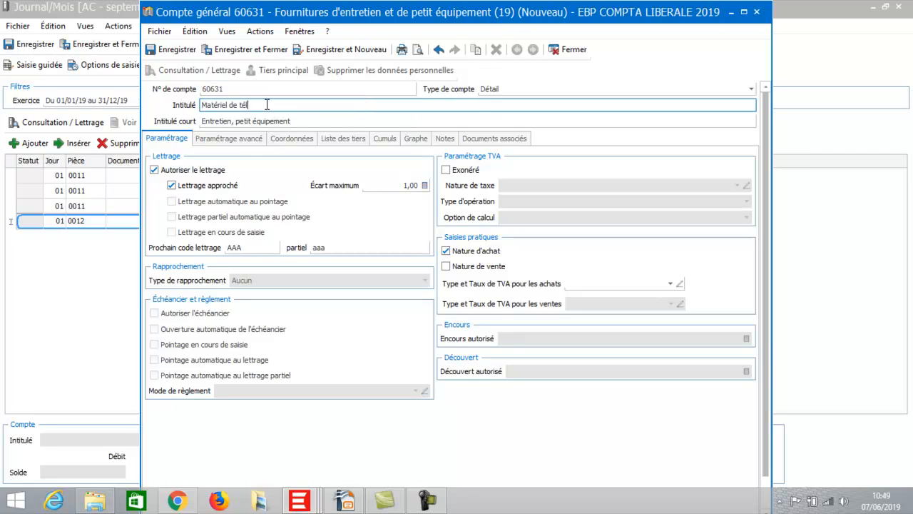
{"action": "type", "text": "ésurveillance"}
{"action": "left_click", "coordinate": [259, 50]}
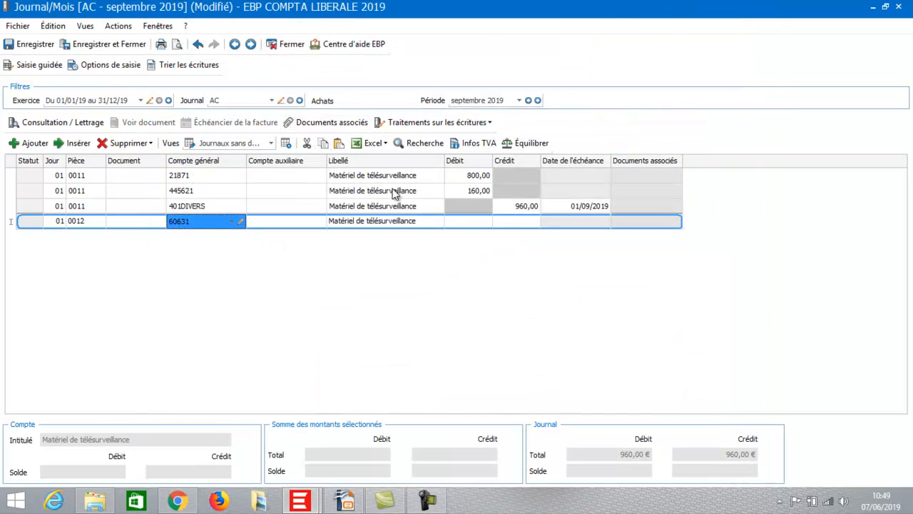
Enter a debit of 300 on the 60631 line and validate it to start a second line for entry 0012
{"action": "key", "text": "Tab"}
{"action": "key", "text": "Tab"}
{"action": "key", "text": "Tab"}
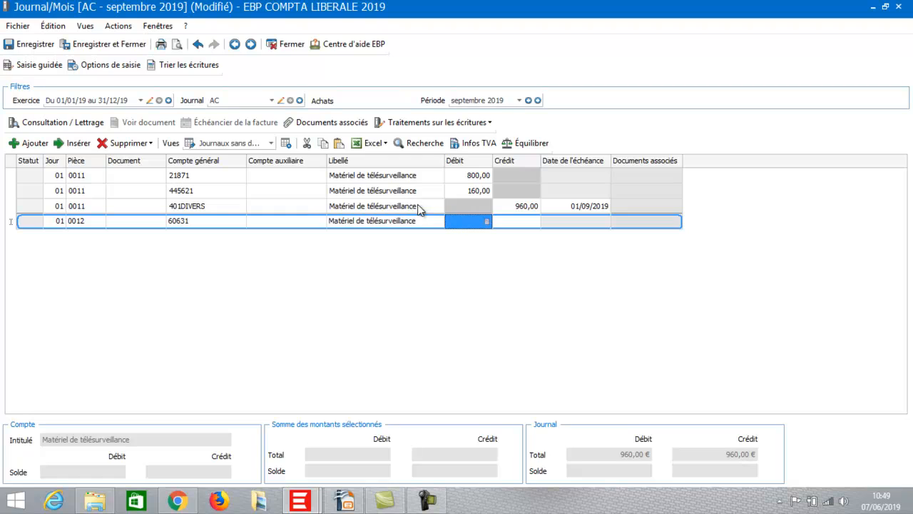
{"action": "left_click", "coordinate": [465, 223]}
{"action": "type", "text": "300"}
{"action": "key", "text": "Return"}
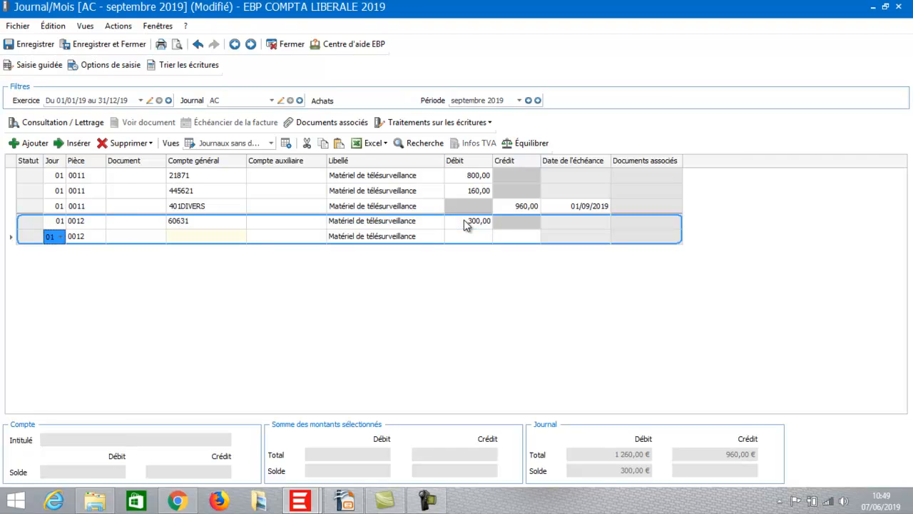
{"action": "key", "text": "Return"}
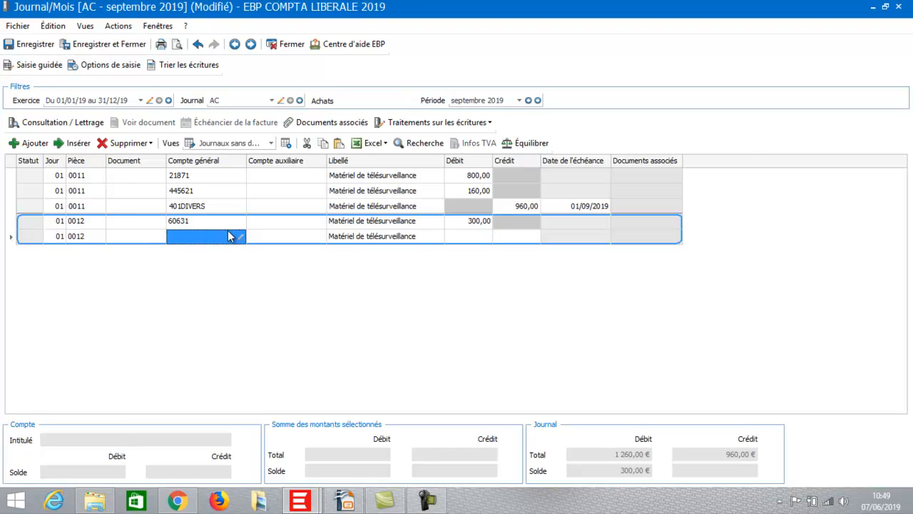
Assign deductible VAT account 445661 to the second line of entry 0012 and validate it to start a third line
{"action": "left_click", "coordinate": [177, 241]}
{"action": "type", "text": "44"}
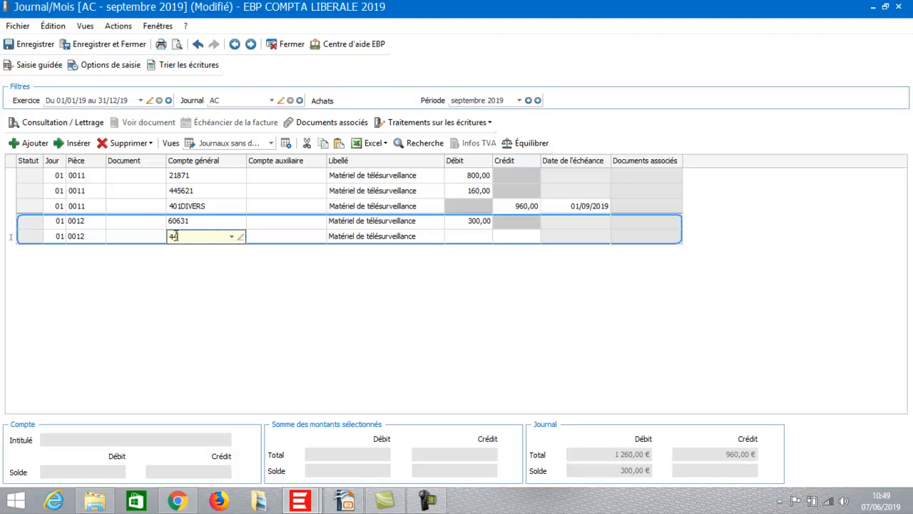
{"action": "type", "text": "566"}
{"action": "left_click", "coordinate": [240, 280]}
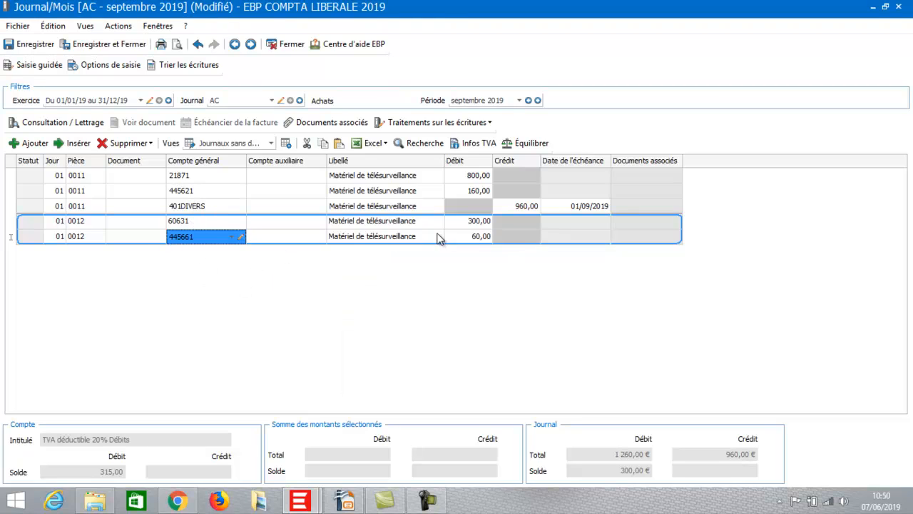
{"action": "key", "text": "Tab"}
{"action": "key", "text": "Tab"}
{"action": "key", "text": "Tab"}
{"action": "key", "text": "Tab"}
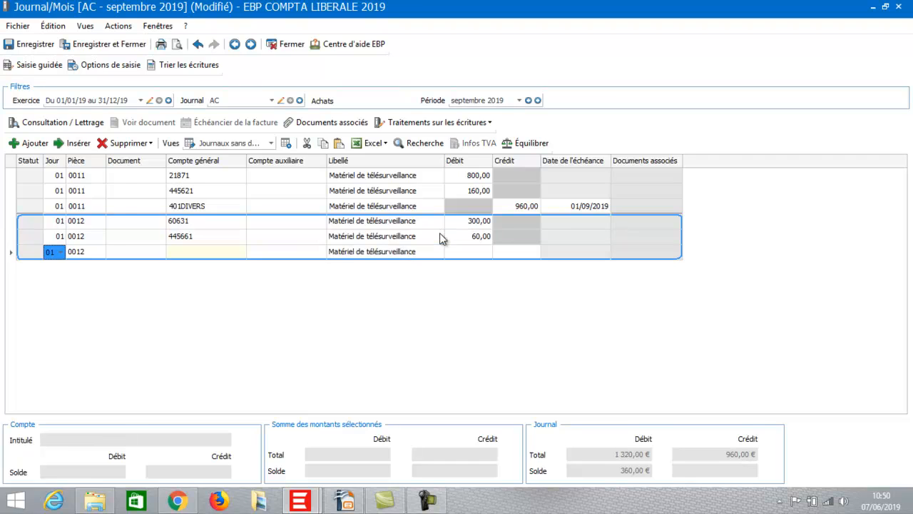
Assign supplier account 401DIVERS to the third line of entry 0012
{"action": "key", "text": "Tab"}
{"action": "left_click", "coordinate": [197, 252]}
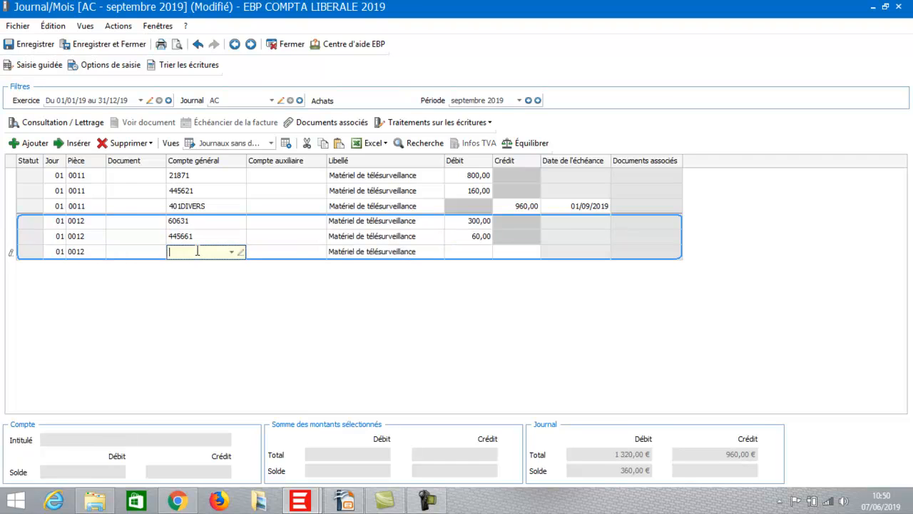
{"action": "type", "text": "401DI"}
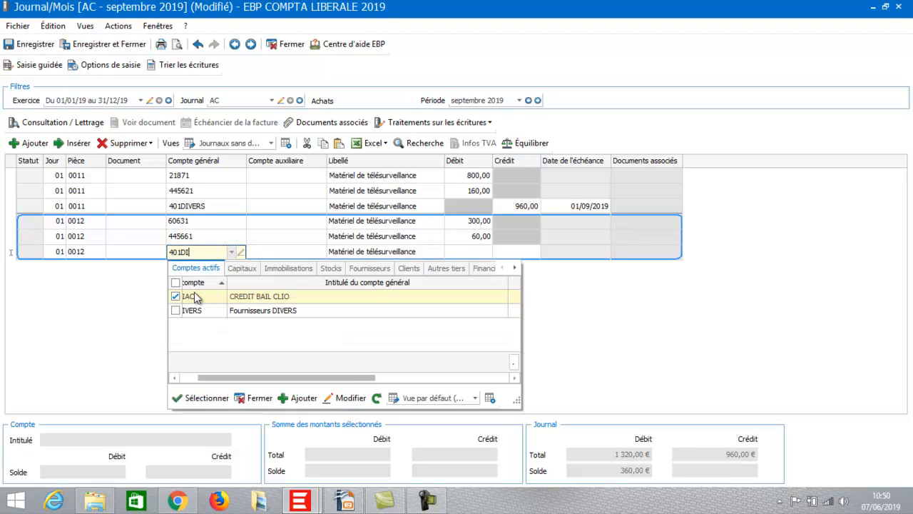
{"action": "left_click", "coordinate": [211, 311]}
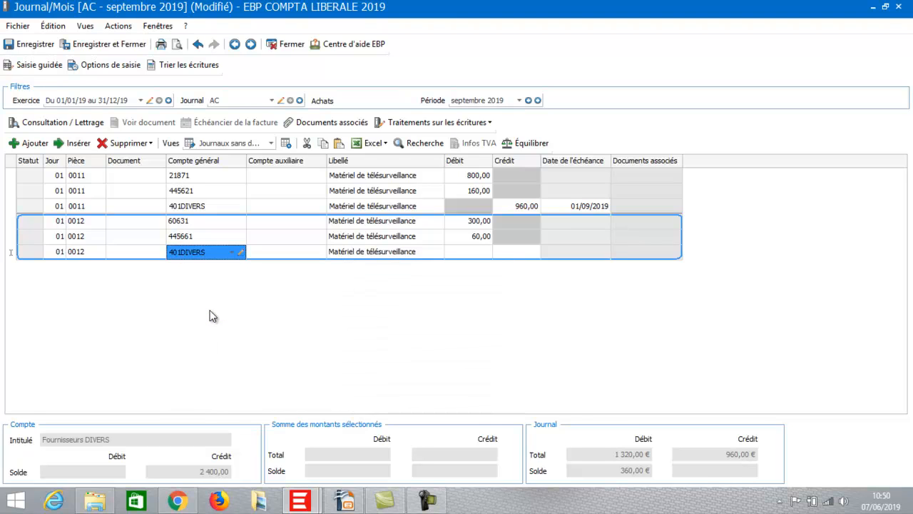
Balance entry 0012 on the supplier line and validate it to start the next entry
{"action": "left_click", "coordinate": [546, 145]}
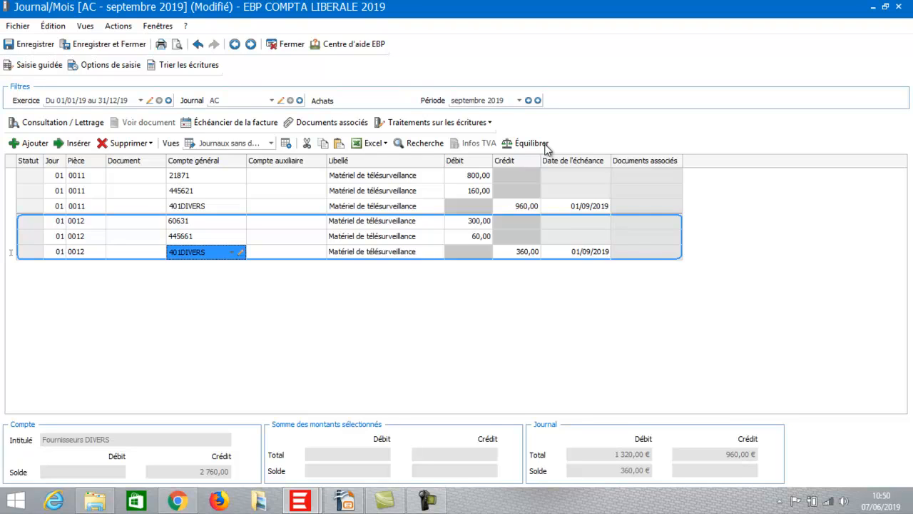
{"action": "key", "text": "Tab"}
{"action": "key", "text": "Tab"}
{"action": "key", "text": "Tab"}
{"action": "key", "text": "Tab"}
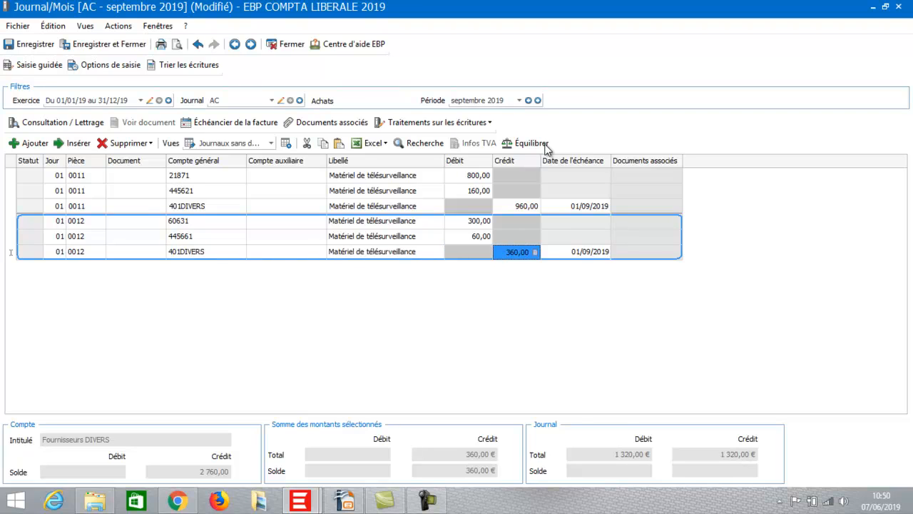
{"action": "key", "text": "Tab"}
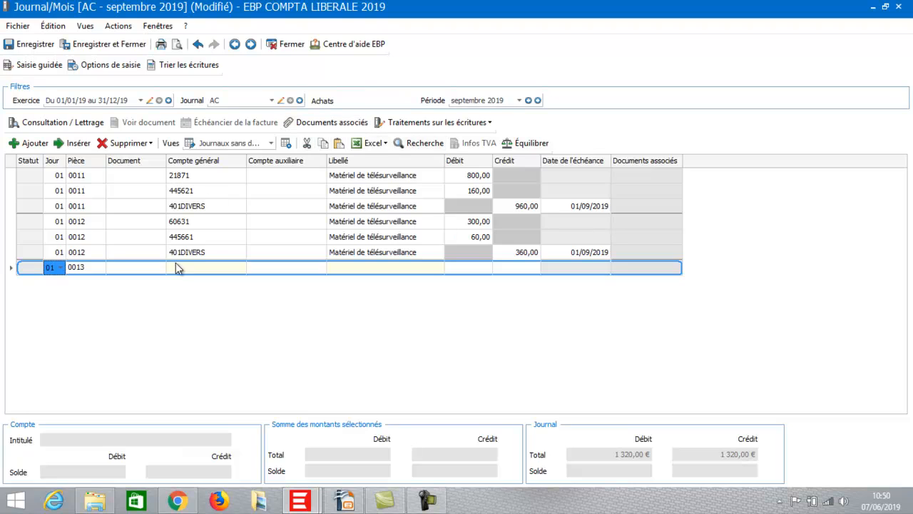
For entry 0013, pick general account 6135 and start a new account from it numbered 61351
{"action": "left_click", "coordinate": [175, 271]}
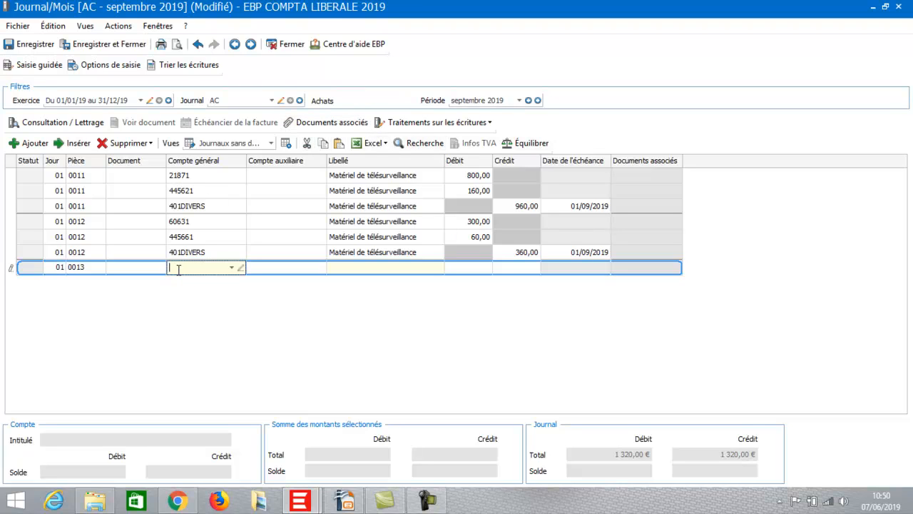
{"action": "type", "text": "613"}
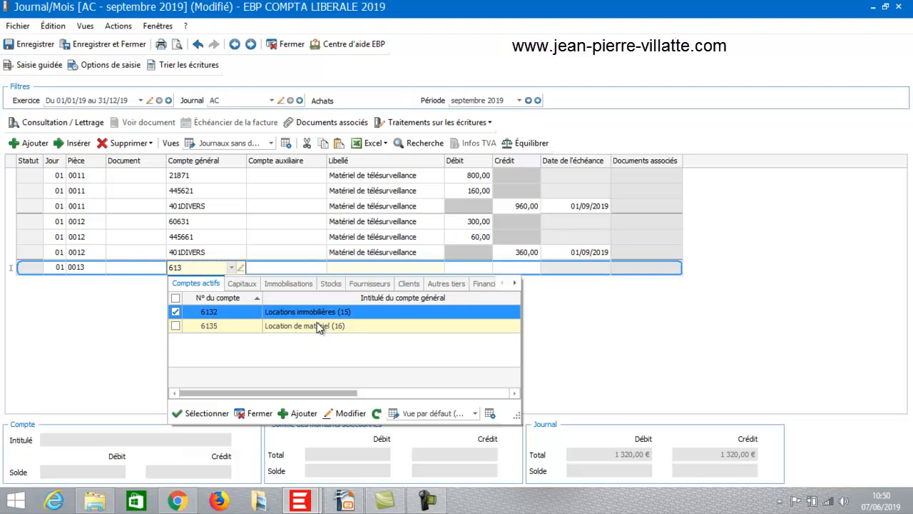
{"action": "double_click", "coordinate": [238, 326]}
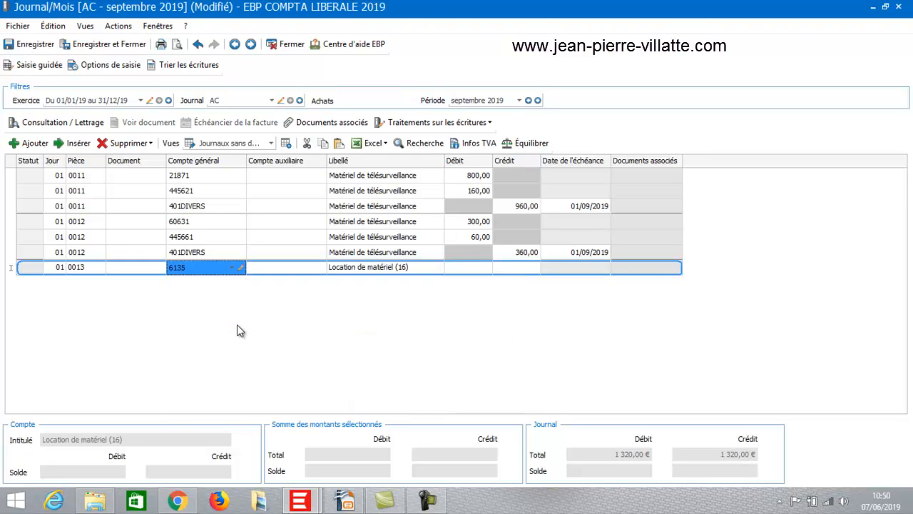
{"action": "left_click", "coordinate": [231, 268]}
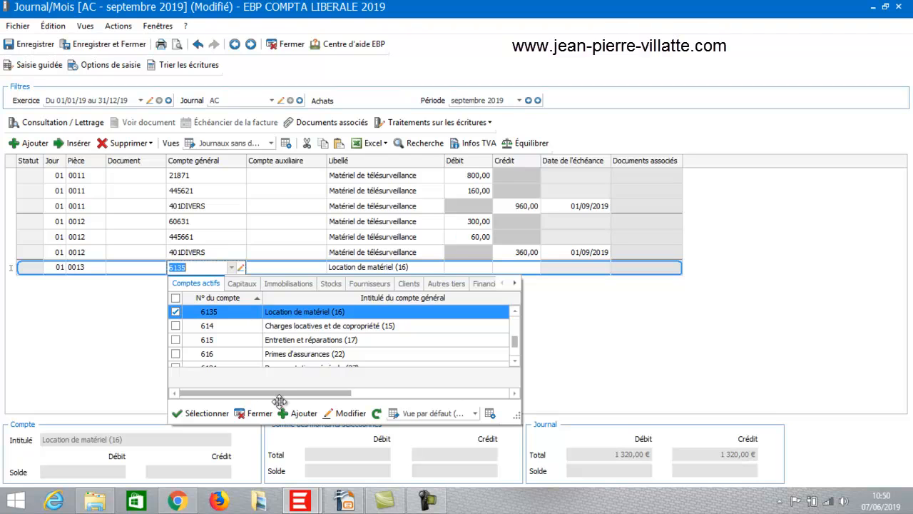
{"action": "left_click", "coordinate": [303, 414]}
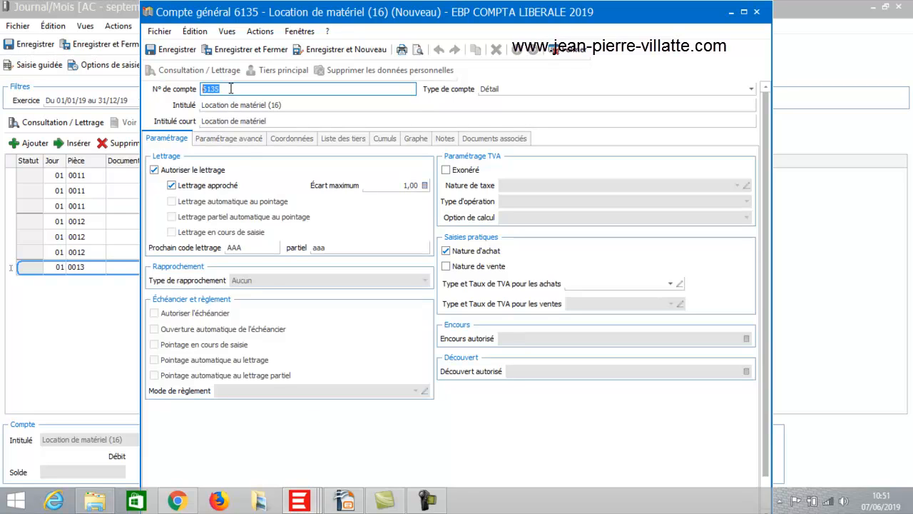
{"action": "left_click", "coordinate": [231, 89]}
{"action": "type", "text": "1"}
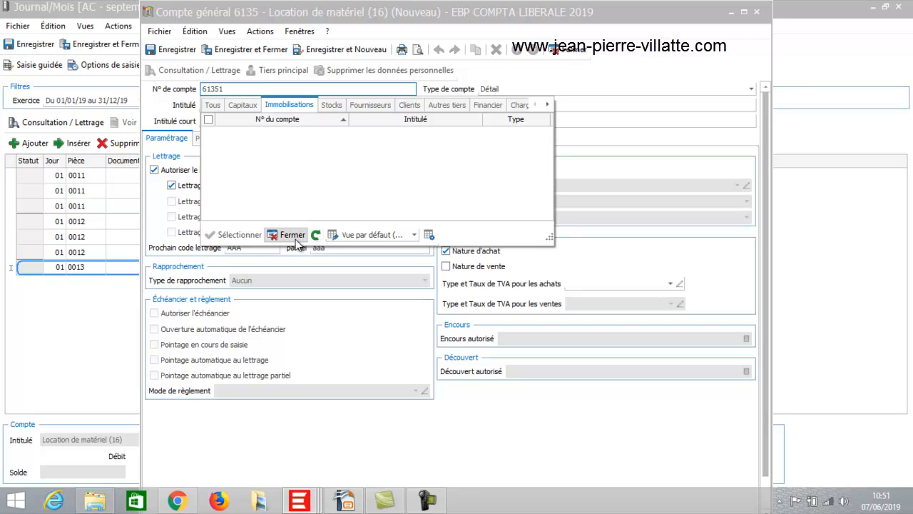
{"action": "left_click", "coordinate": [296, 235]}
Title account 61351 "Location de matériel TELESURVEILLANCE", then save and close it
{"action": "left_click", "coordinate": [290, 105]}
{"action": "left_click", "coordinate": [289, 105]}
{"action": "key", "text": "BackSpace"}
{"action": "key", "text": "BackSpace"}
{"action": "key", "text": "BackSpace"}
{"action": "key", "text": "BackSpace"}
{"action": "type", "text": "T"}
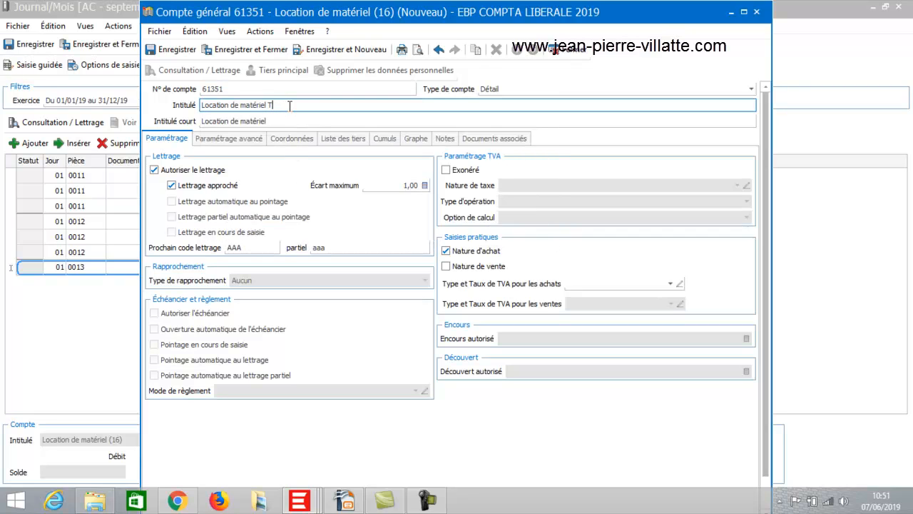
{"action": "type", "text": "ELESURVEILLANCE"}
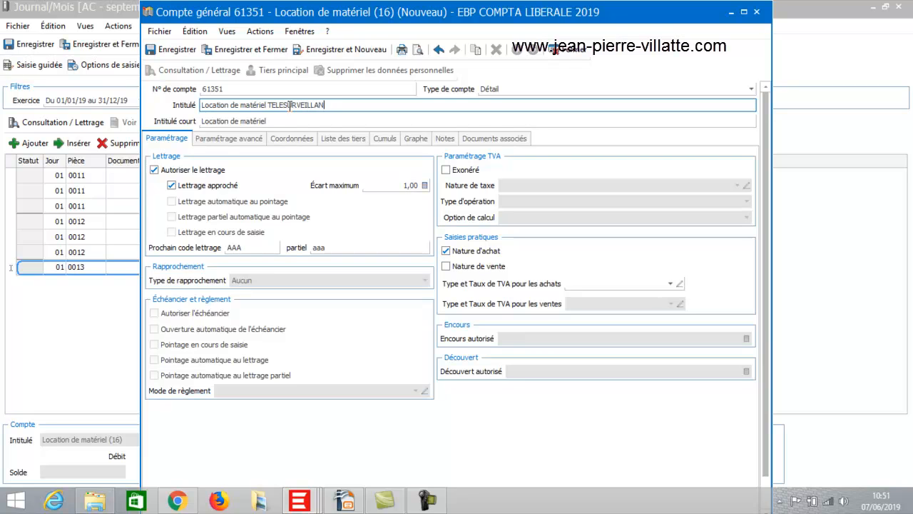
{"action": "left_click", "coordinate": [251, 53]}
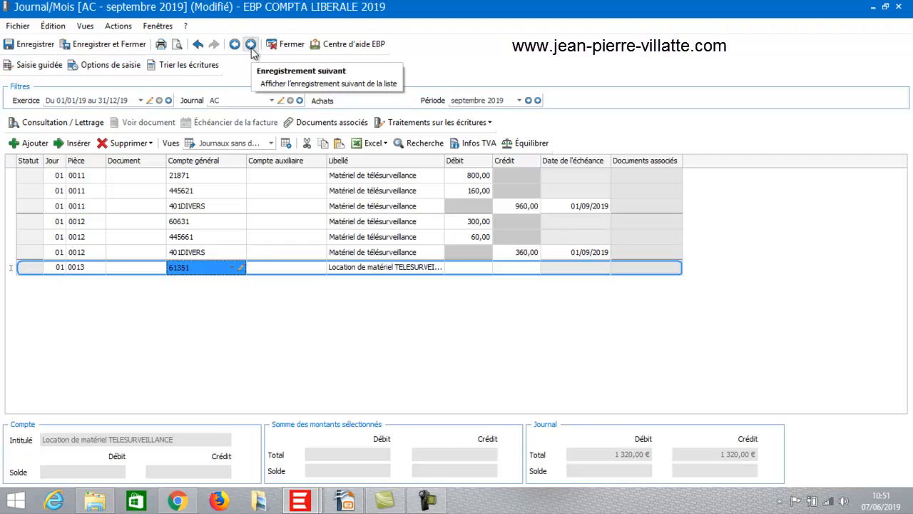
Enter a debit of 400 on the 61351 line and validate it to start a second line for entry 0013
{"action": "key", "text": "Tab"}
{"action": "key", "text": "Tab"}
{"action": "key", "text": "Tab"}
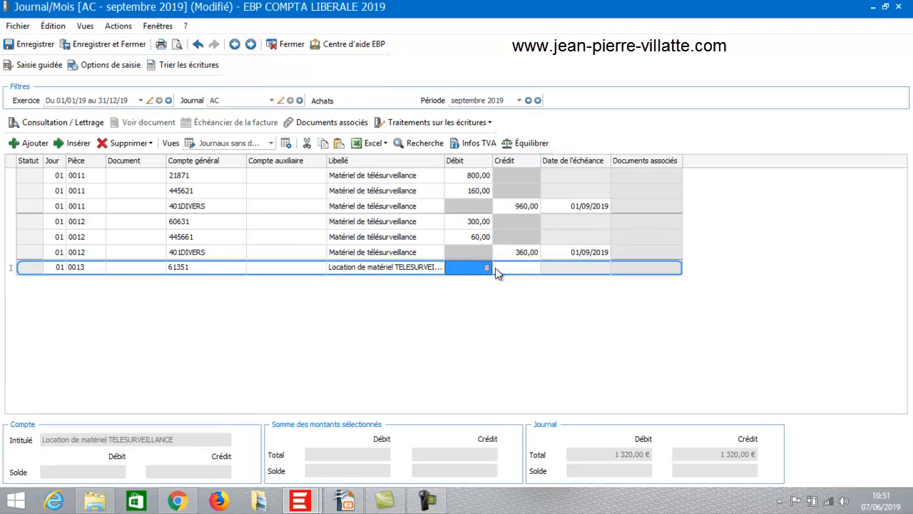
{"action": "left_click", "coordinate": [471, 274]}
{"action": "type", "text": "200"}
{"action": "key", "text": "Return"}
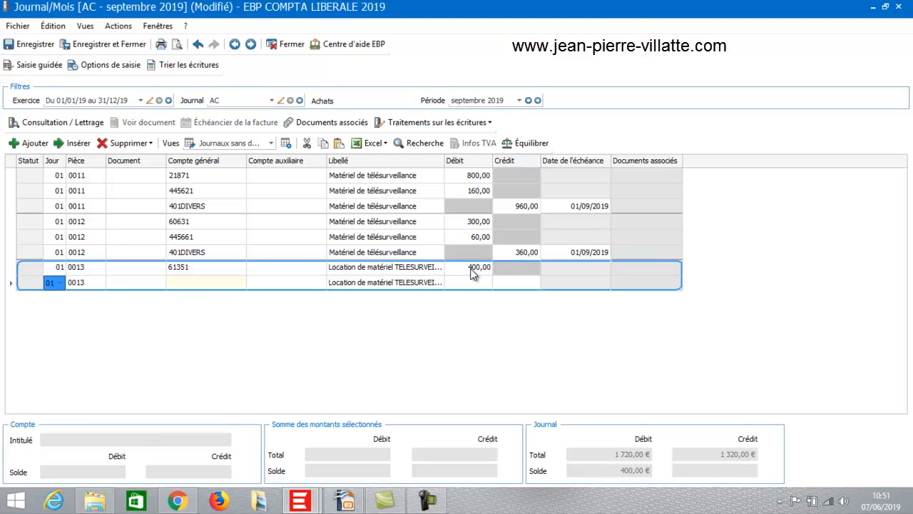
Assign deductible VAT account 445661 to the second line of entry 0013 and validate it to start a third line
{"action": "left_click", "coordinate": [191, 284]}
{"action": "type", "text": "44566"}
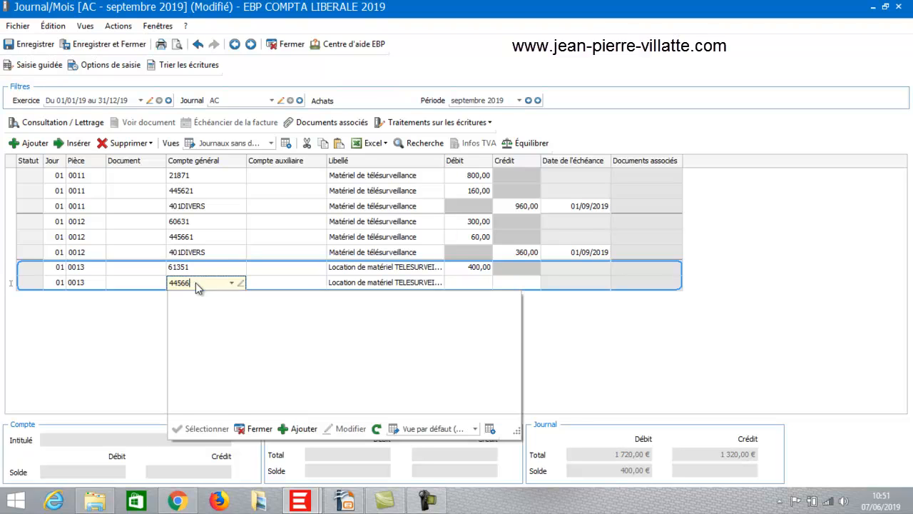
{"action": "double_click", "coordinate": [263, 330]}
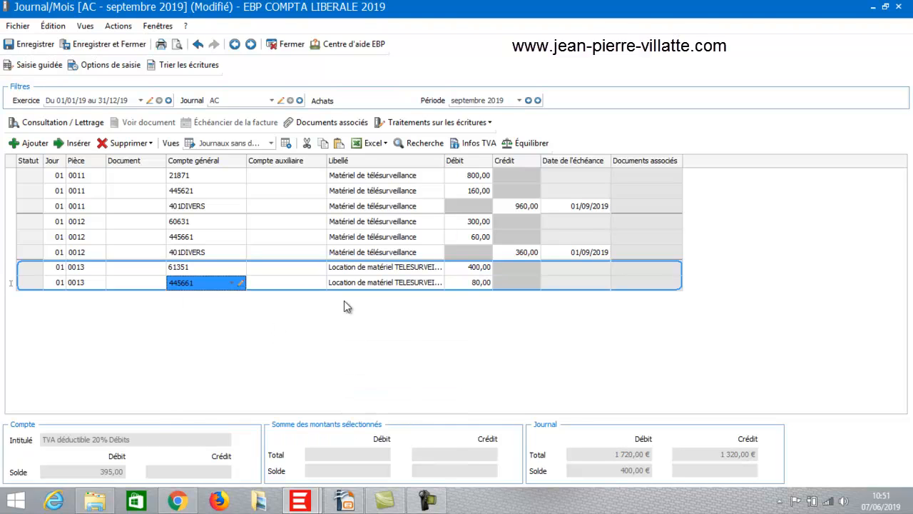
{"action": "key", "text": "Return"}
{"action": "key", "text": "Return"}
{"action": "key", "text": "Return"}
{"action": "key", "text": "Return"}
{"action": "key", "text": "Return"}
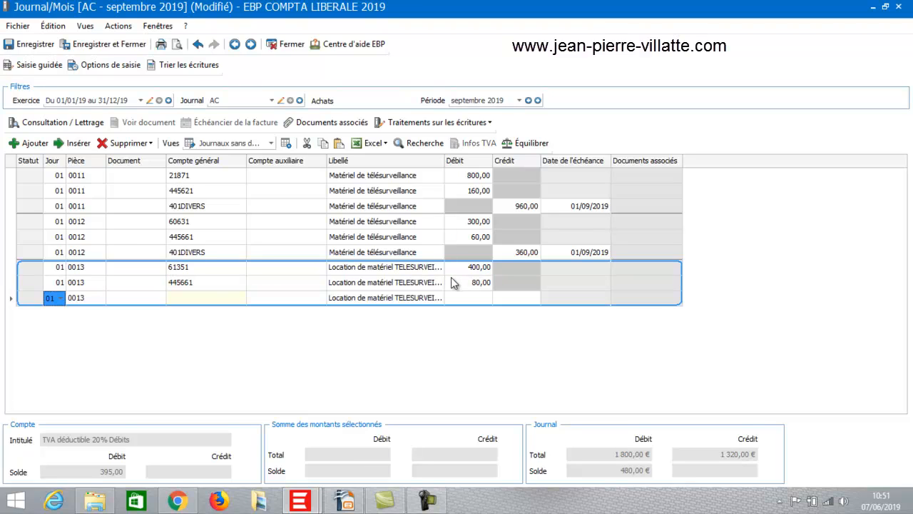
Assign supplier account 401DIVERS to the third line of entry 0013
{"action": "key", "text": "Return"}
{"action": "key", "text": "Return"}
{"action": "key", "text": "Return"}
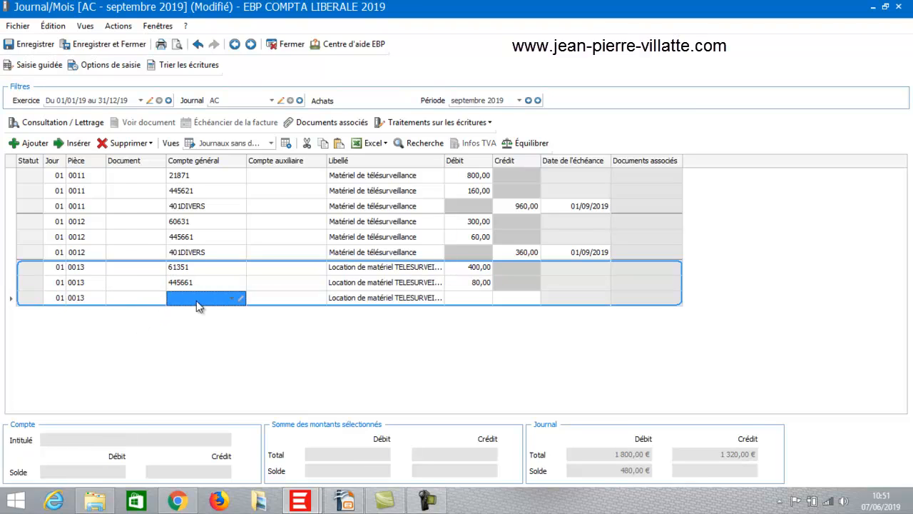
{"action": "left_click", "coordinate": [206, 298]}
{"action": "type", "text": "401"}
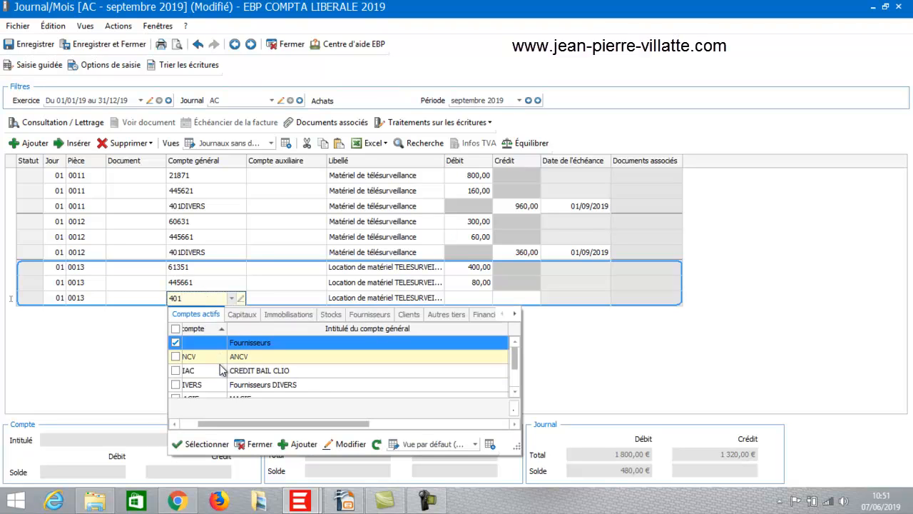
{"action": "double_click", "coordinate": [239, 385]}
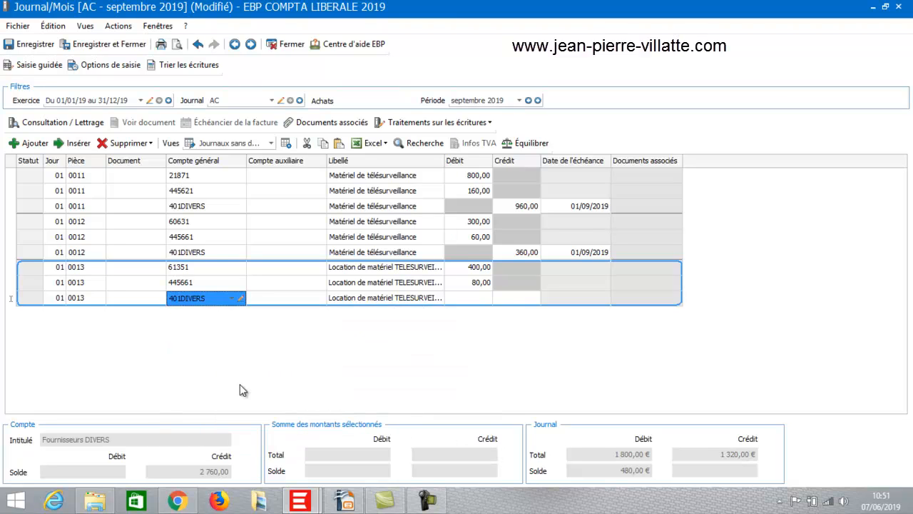
Balance entry 0013 on the supplier line and validate it to start the next entry
{"action": "left_click", "coordinate": [541, 145]}
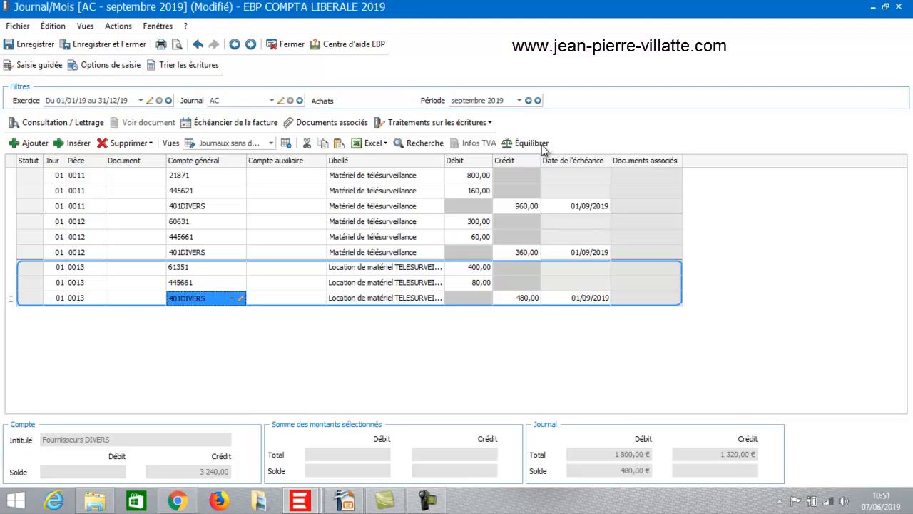
{"action": "key", "text": "Tab"}
{"action": "key", "text": "Tab"}
{"action": "key", "text": "Tab"}
{"action": "key", "text": "Tab"}
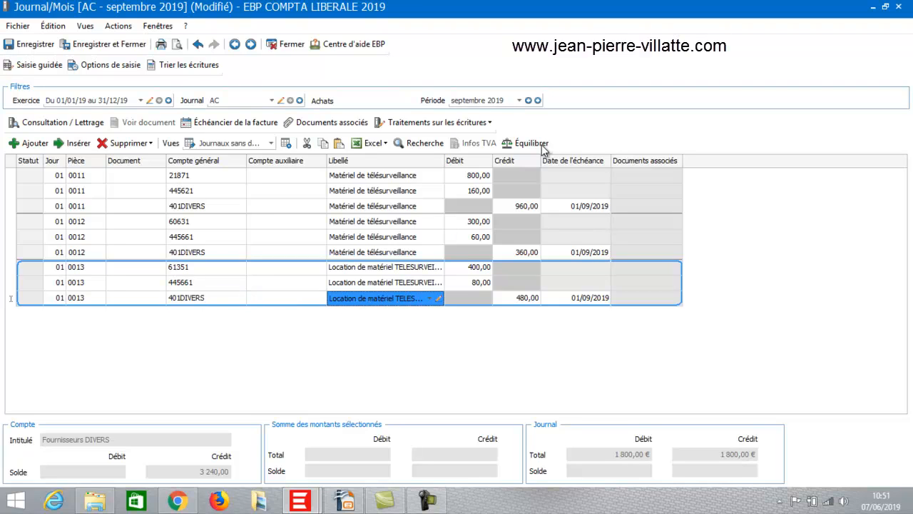
{"action": "key", "text": "Tab"}
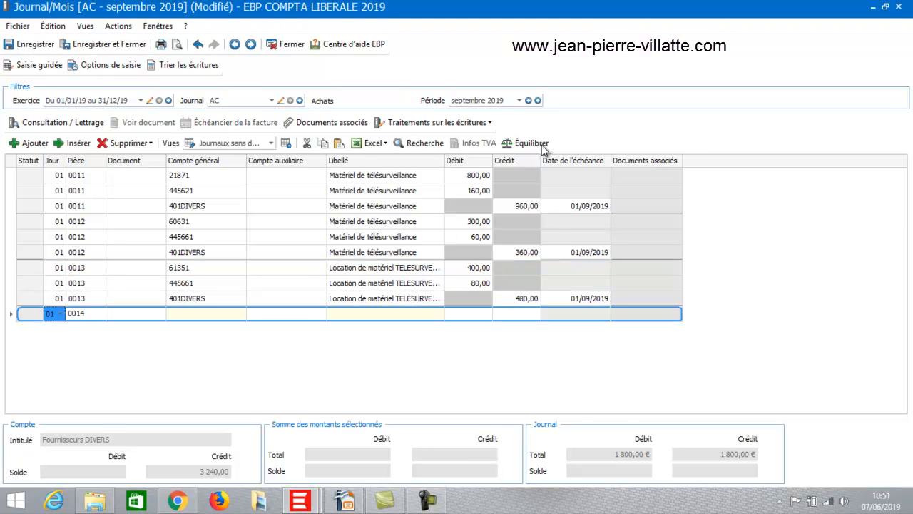
Assign leasing account 6122 (Credit bail) to the first line of entry 0014
{"action": "key", "text": "Tab"}
{"action": "key", "text": "Tab"}
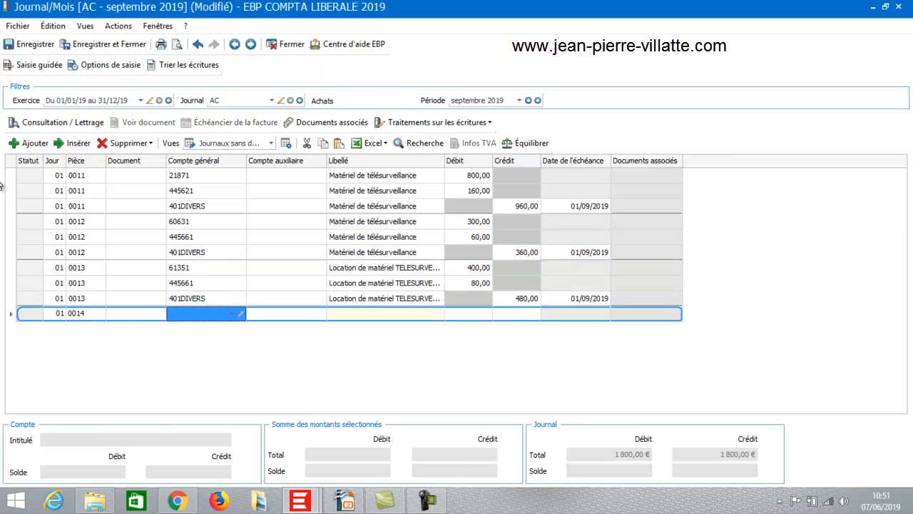
{"action": "left_click", "coordinate": [178, 313]}
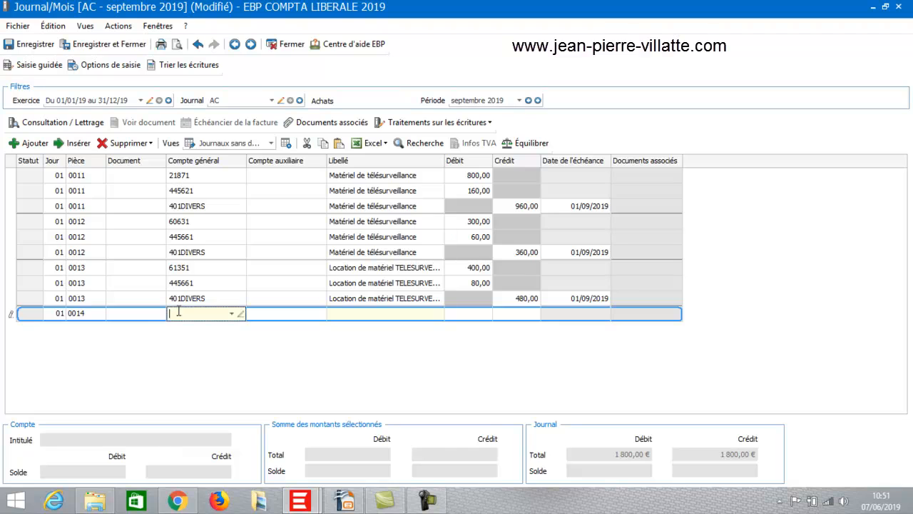
{"action": "type", "text": "613"}
{"action": "key", "text": "BackSpace"}
{"action": "type", "text": "2"}
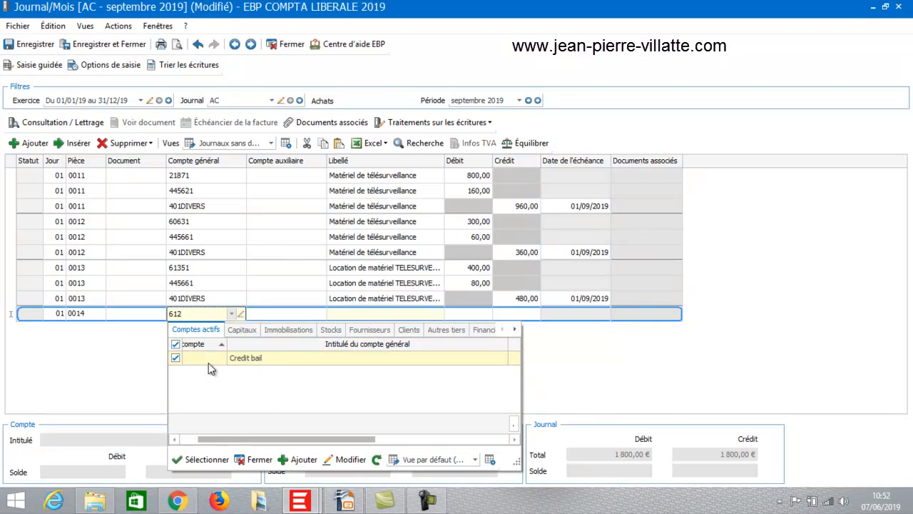
{"action": "left_click_drag", "start_coordinate": [237, 439], "coordinate": [216, 442]}
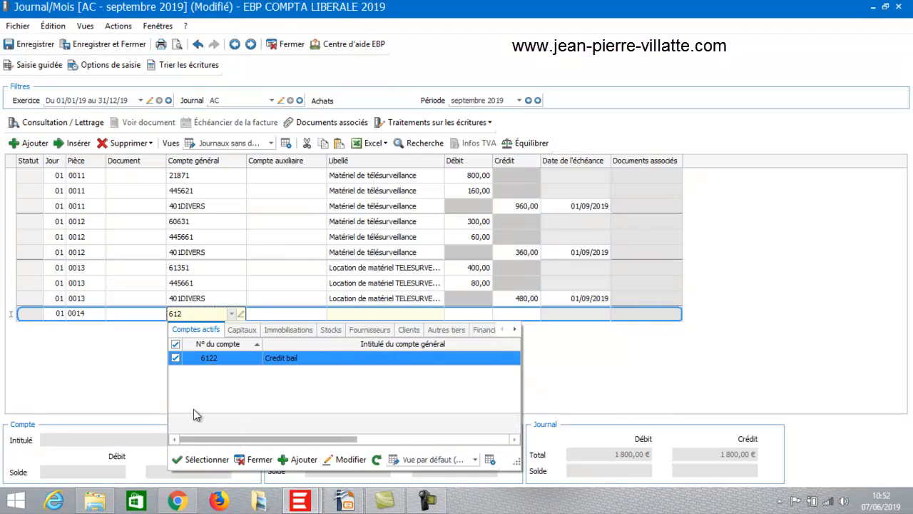
{"action": "double_click", "coordinate": [217, 360]}
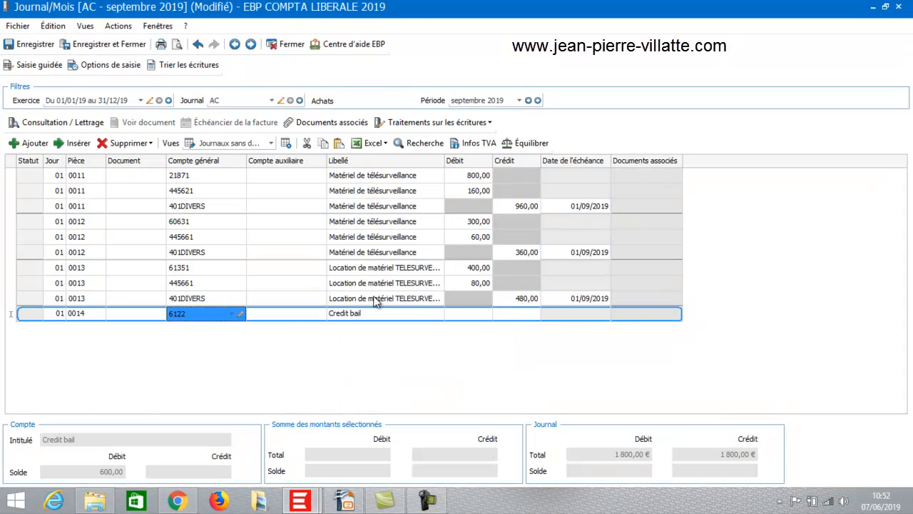
Enter a debit of 200 on the 6122 line and validate it to start a second line for entry 0014
{"action": "left_click", "coordinate": [474, 314]}
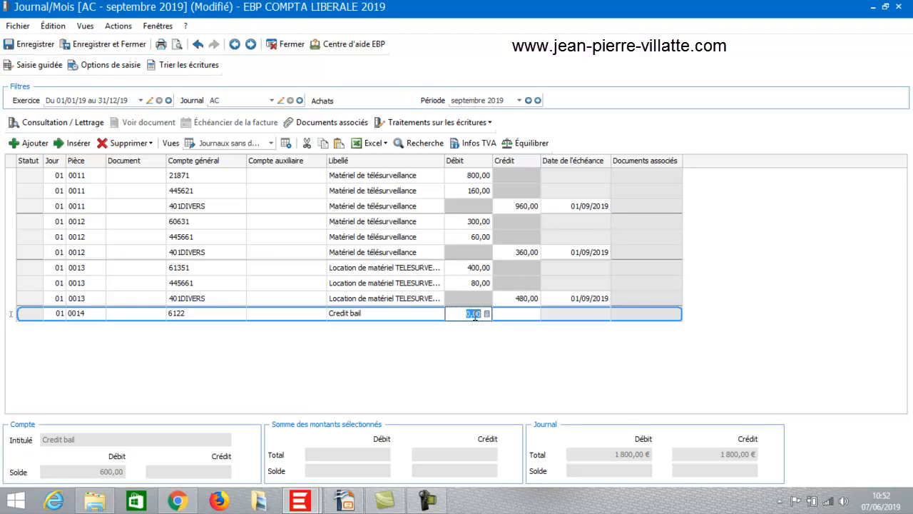
{"action": "type", "text": "200"}
{"action": "key", "text": "Return"}
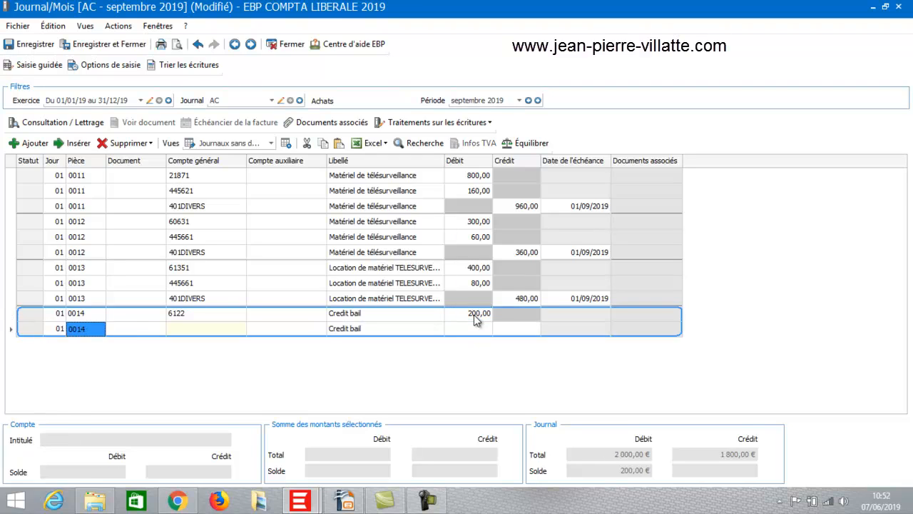
{"action": "key", "text": "Return"}
{"action": "key", "text": "Return"}
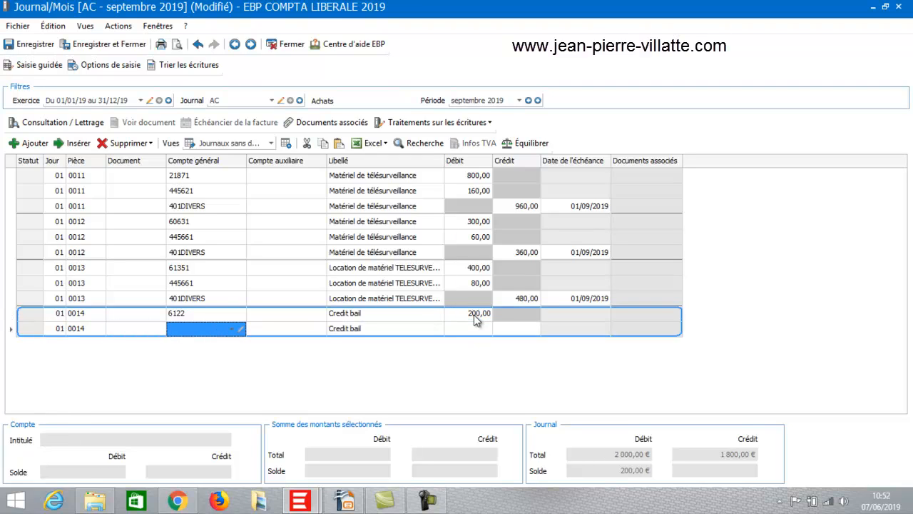
Assign deductible VAT account 445661 to the second line of entry 0014 and validate it to start a third line
{"action": "left_click", "coordinate": [183, 328]}
{"action": "type", "text": "44566"}
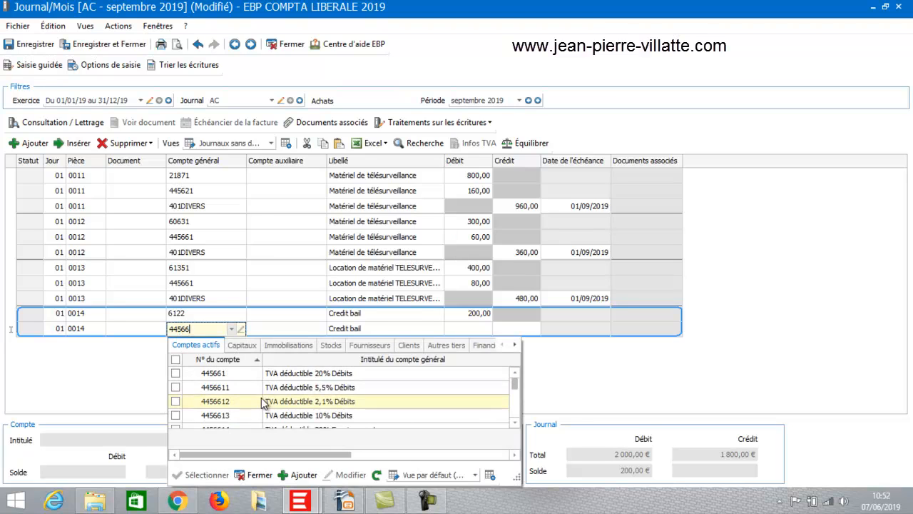
{"action": "double_click", "coordinate": [284, 375]}
{"action": "key", "text": "Return"}
{"action": "key", "text": "Return"}
{"action": "key", "text": "Return"}
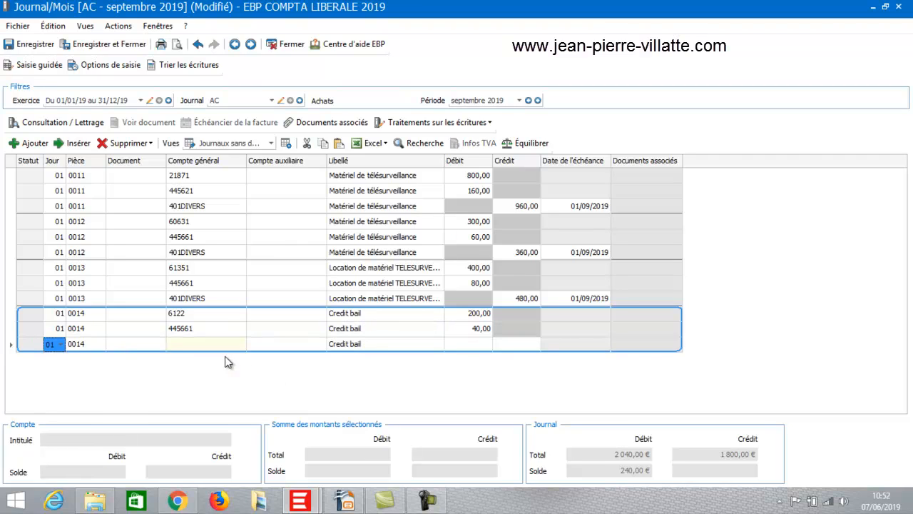
Assign supplier account 401 to the third line of entry 0014 and balance the entry
{"action": "left_click", "coordinate": [200, 346]}
{"action": "type", "text": "401"}
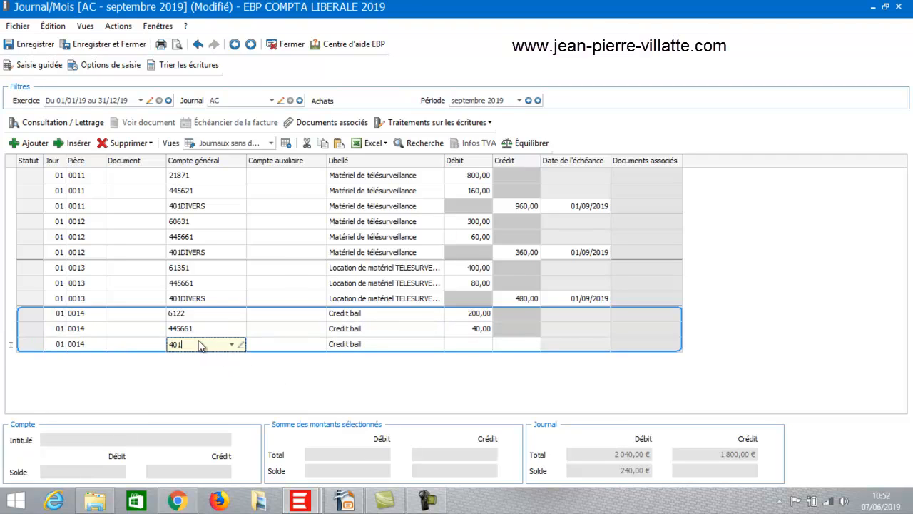
{"action": "key", "text": "Return"}
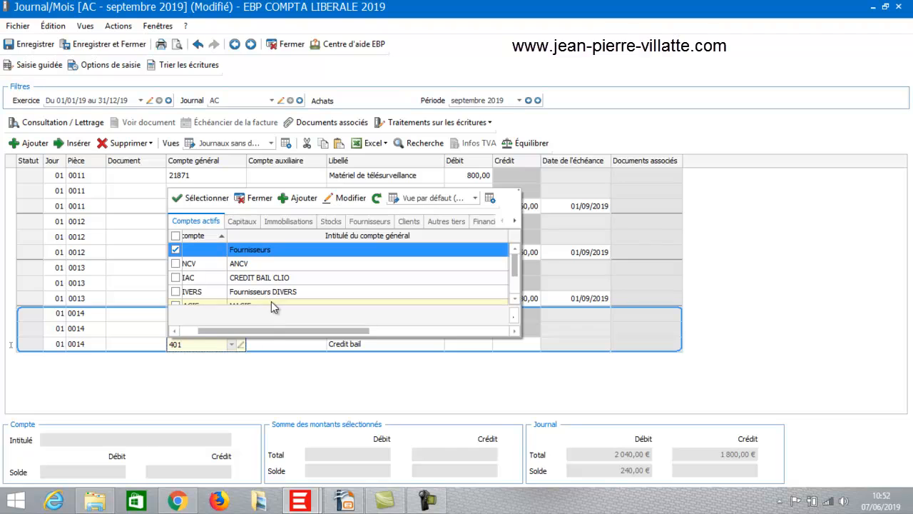
{"action": "double_click", "coordinate": [264, 250]}
{"action": "left_click", "coordinate": [541, 144]}
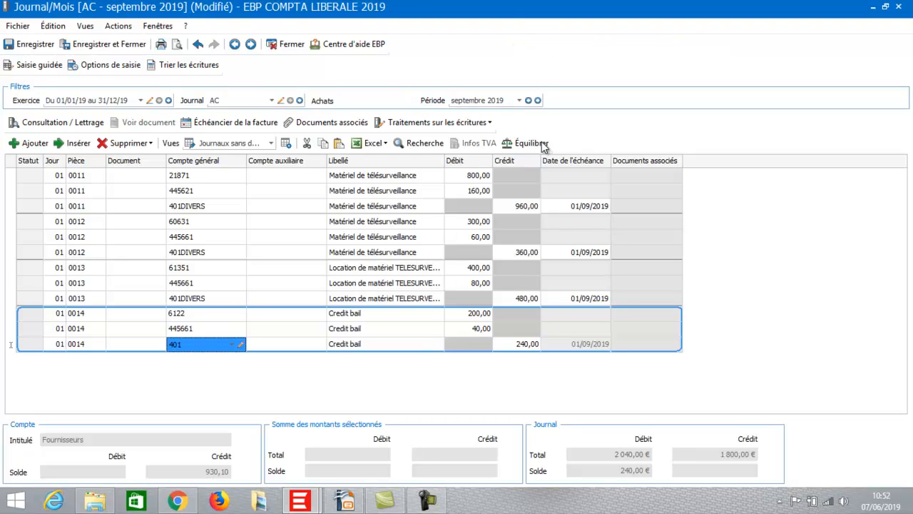
Switch to the BP (Banque principale) journal, discarding the unsaved changes in the AC journal
{"action": "left_click", "coordinate": [273, 101]}
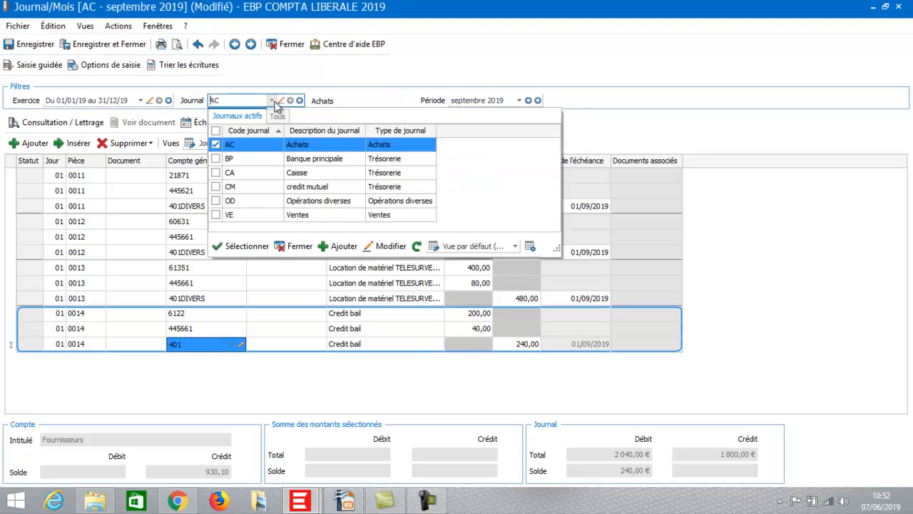
{"action": "left_click", "coordinate": [289, 160]}
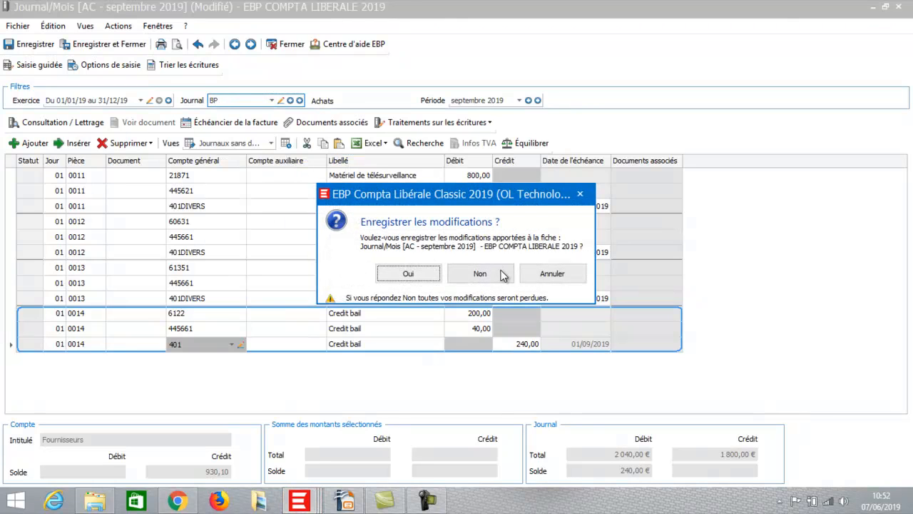
{"action": "left_click", "coordinate": [489, 274]}
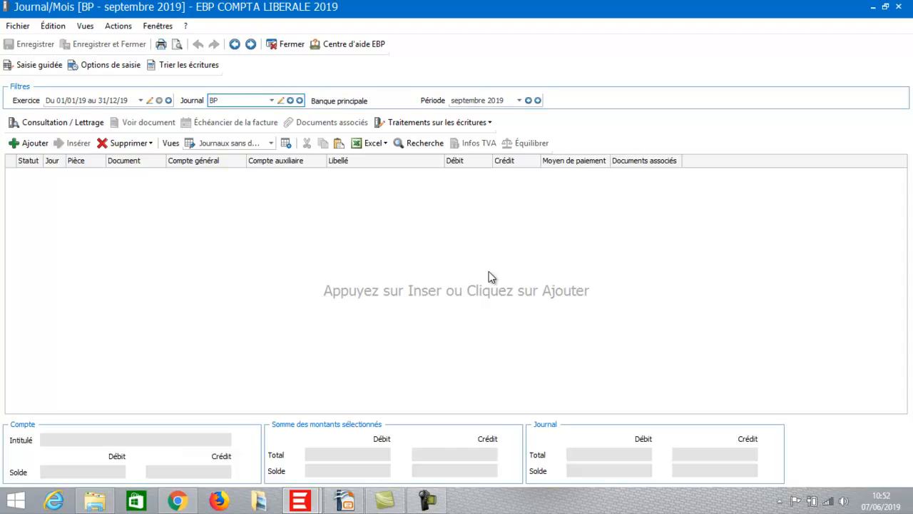
Add entry 0008 to the BP journal with supplier account 401DIVERS on its first line
{"action": "left_click", "coordinate": [27, 143]}
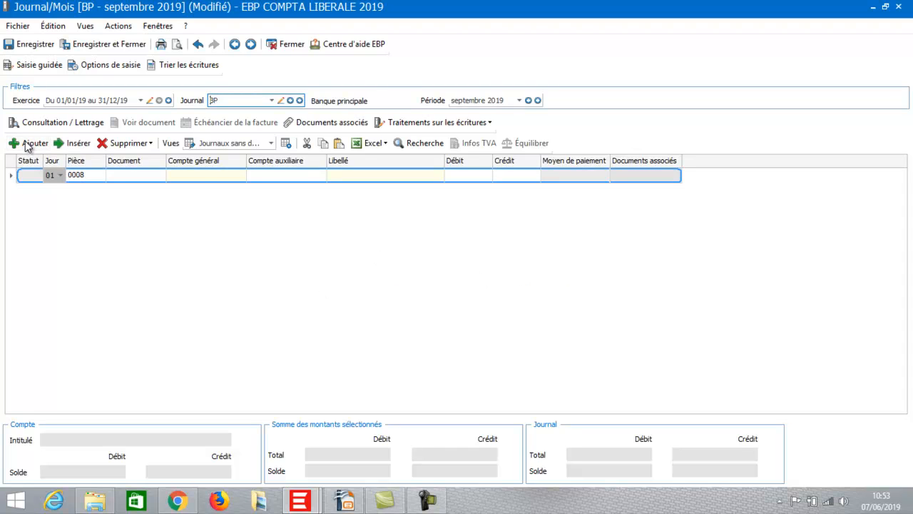
{"action": "left_click", "coordinate": [207, 174]}
{"action": "type", "text": "401"}
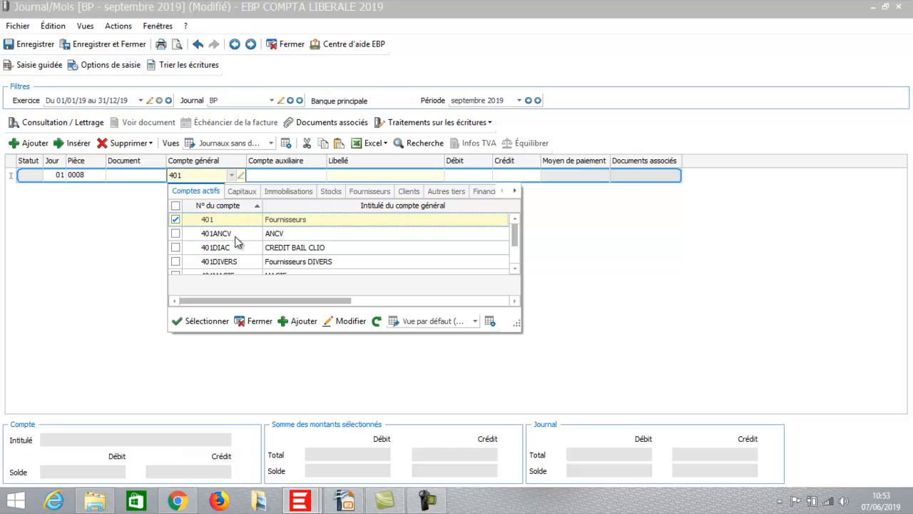
{"action": "double_click", "coordinate": [235, 262]}
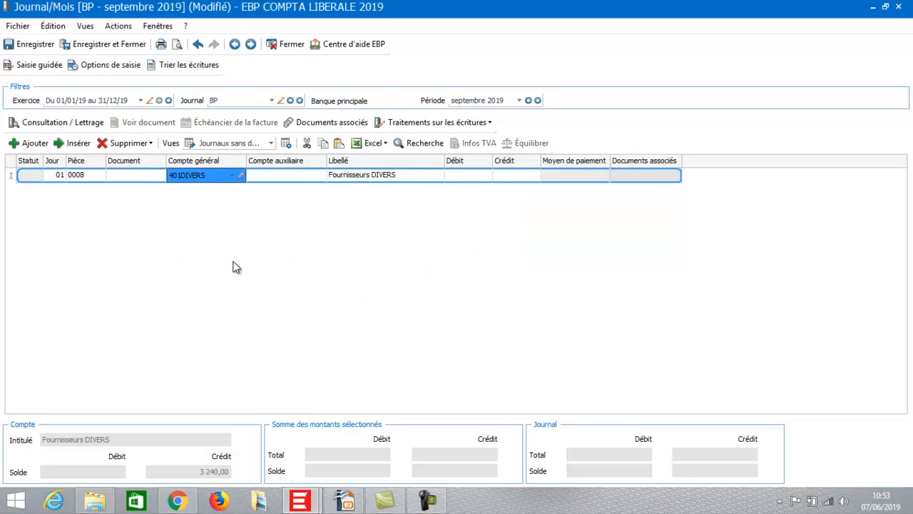
Enter a debit of 200 on the 401DIVERS line, keep Chèque as payment method, and validate it to generate the bank line
{"action": "left_click", "coordinate": [461, 175]}
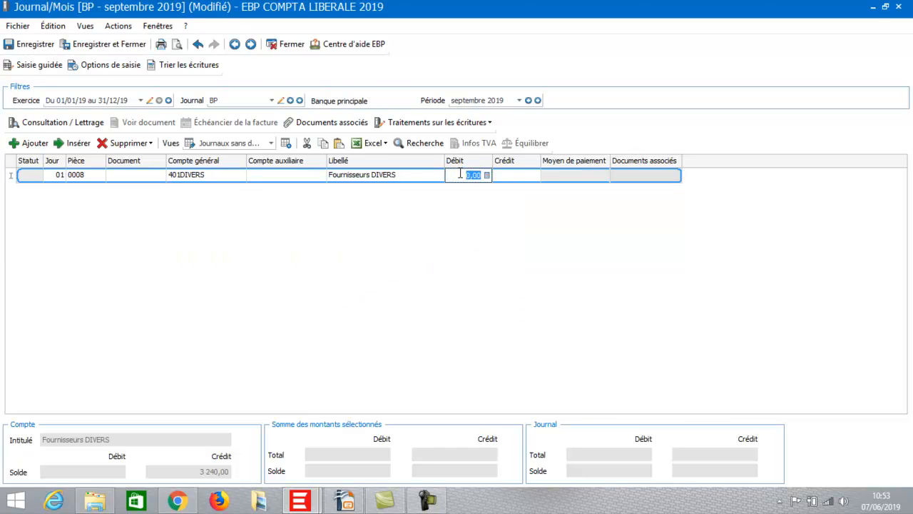
{"action": "type", "text": "200"}
{"action": "key", "text": "Tab"}
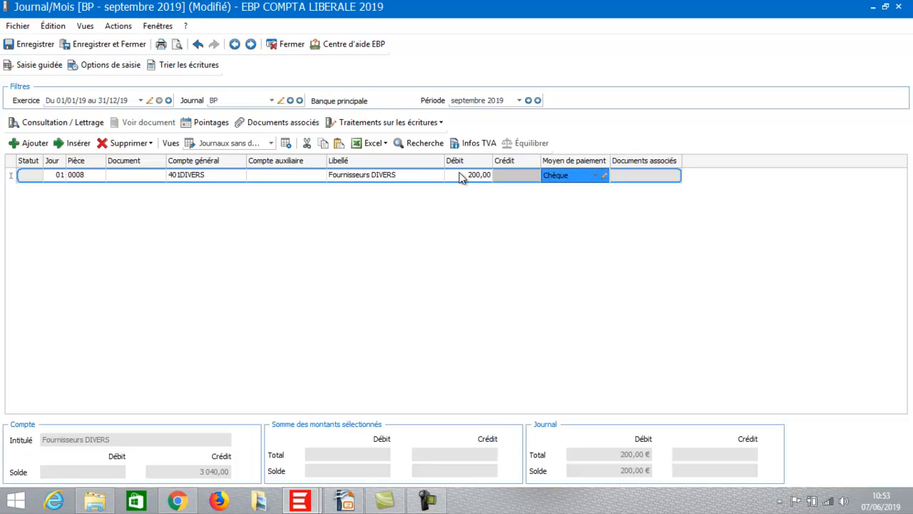
{"action": "key", "text": "Tab"}
{"action": "key", "text": "Tab"}
{"action": "key", "text": "Tab"}
{"action": "key", "text": "Tab"}
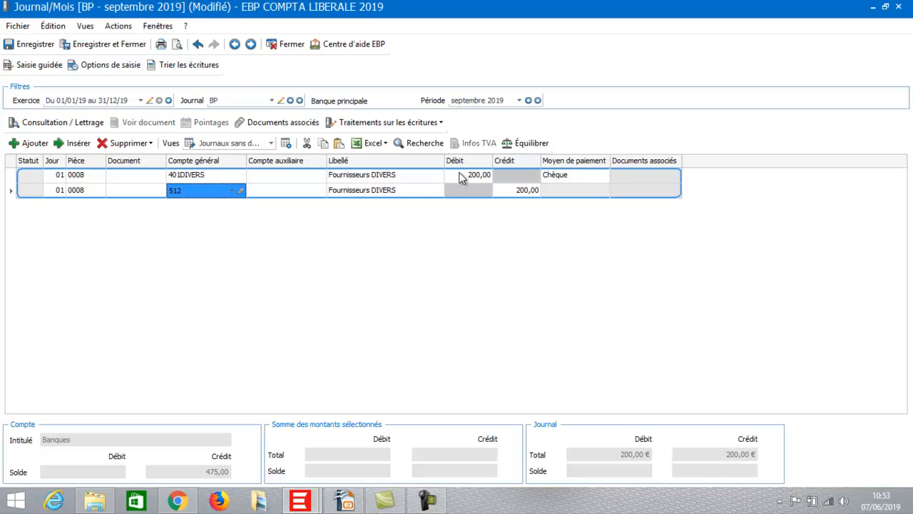
Switch to the OD (Opérations diverses) journal, discarding the unsaved changes in the BP journal
{"action": "left_click", "coordinate": [271, 101]}
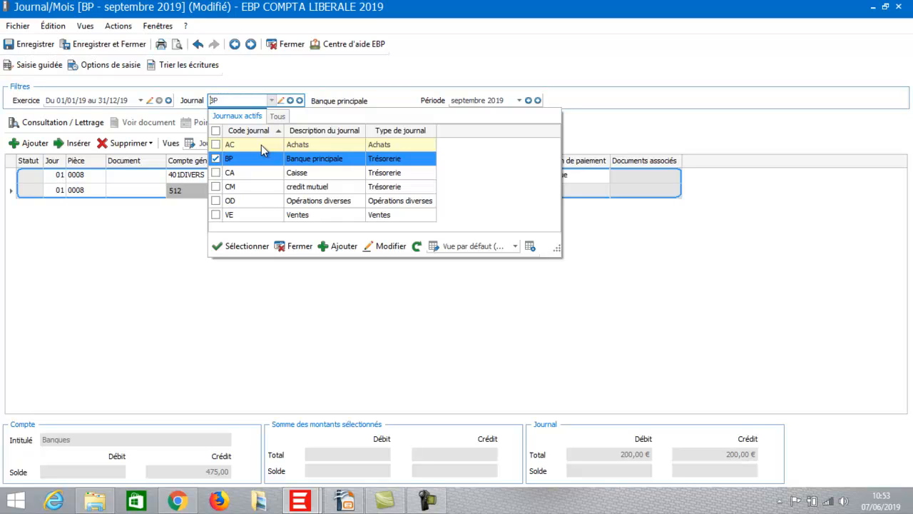
{"action": "left_click", "coordinate": [251, 206]}
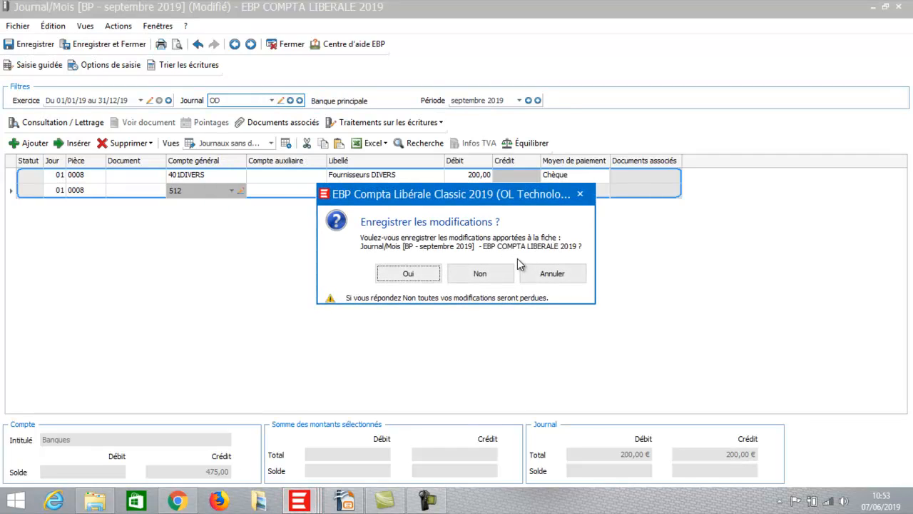
{"action": "left_click", "coordinate": [500, 280]}
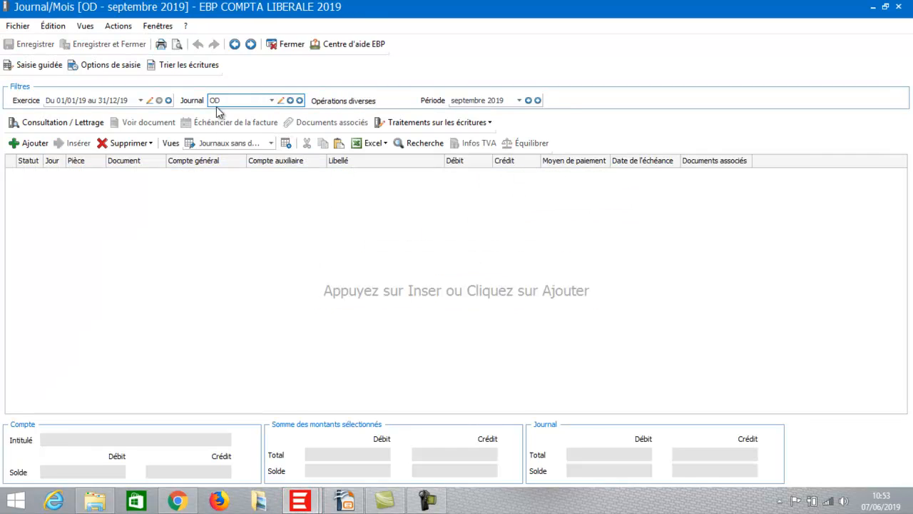
Add entry 0008 to the OD journal with depreciation account 68112 (Immobilisations corporelles) on its first line
{"action": "left_click", "coordinate": [22, 144]}
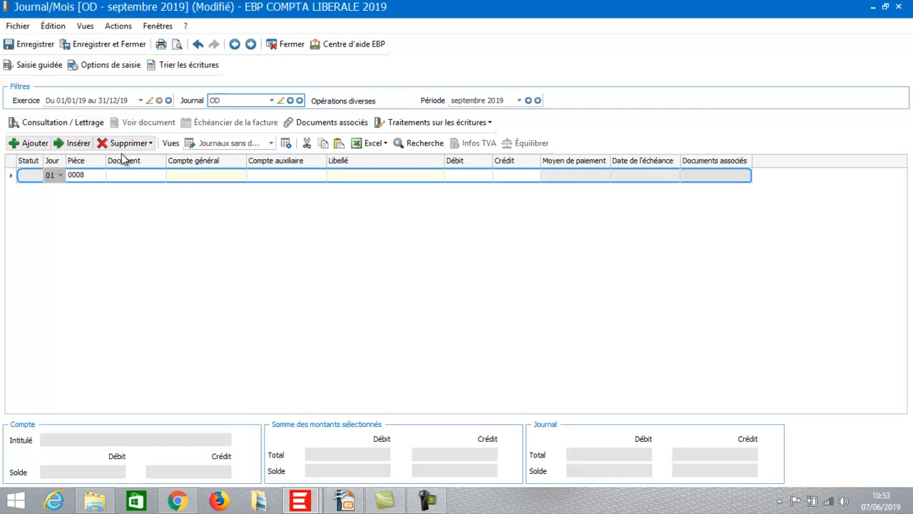
{"action": "left_click", "coordinate": [182, 177]}
{"action": "left_click", "coordinate": [182, 175]}
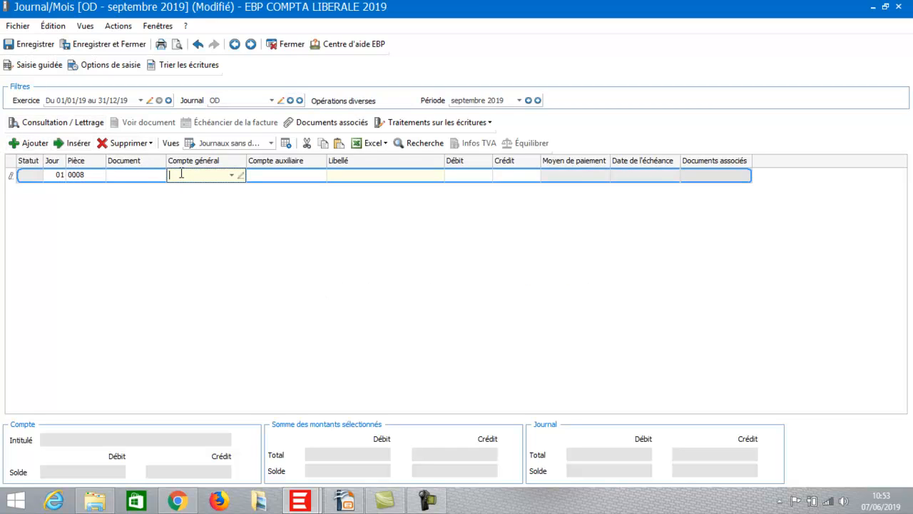
{"action": "type", "text": "6811"}
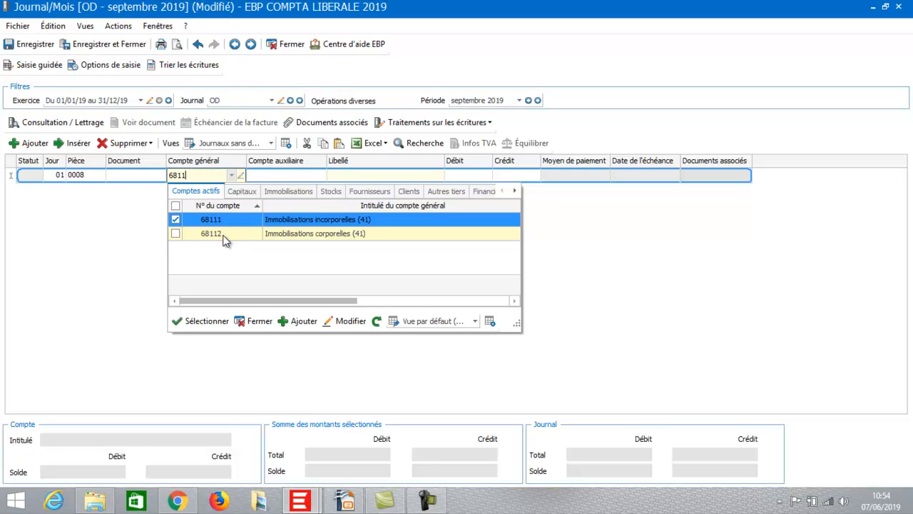
{"action": "left_click", "coordinate": [303, 232]}
{"action": "double_click", "coordinate": [304, 234]}
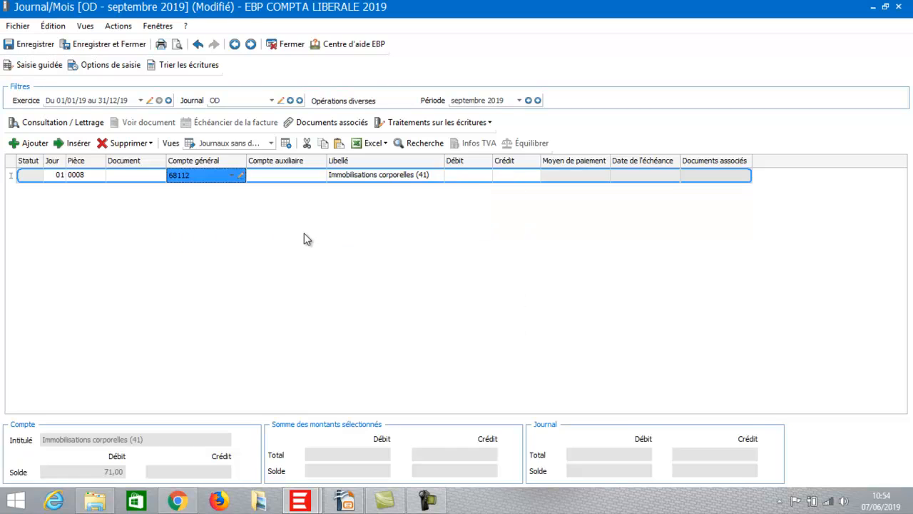
Enter a debit of 90 on the 68112 line and validate it to start a second line for entry 0008
{"action": "left_click", "coordinate": [464, 176]}
{"action": "type", "text": "90"}
{"action": "key", "text": "Return"}
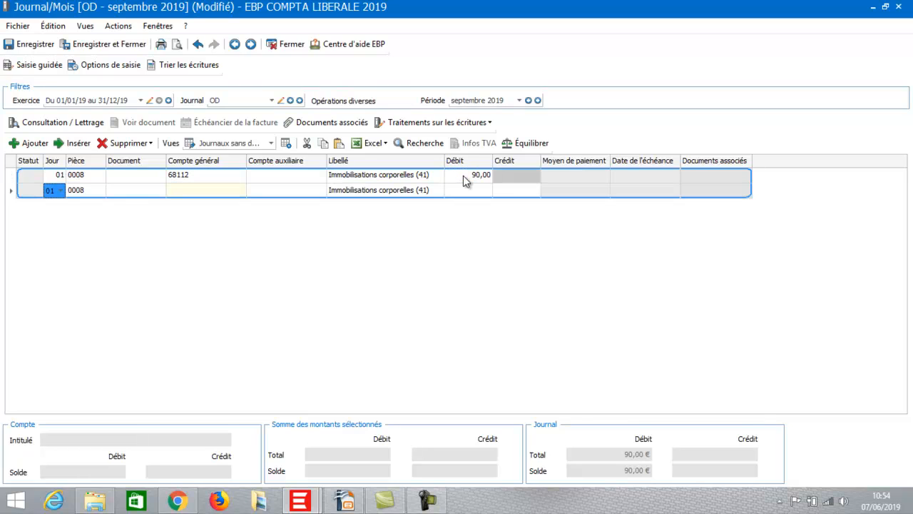
{"action": "key", "text": "Return"}
{"action": "key", "text": "Return"}
{"action": "key", "text": "Return"}
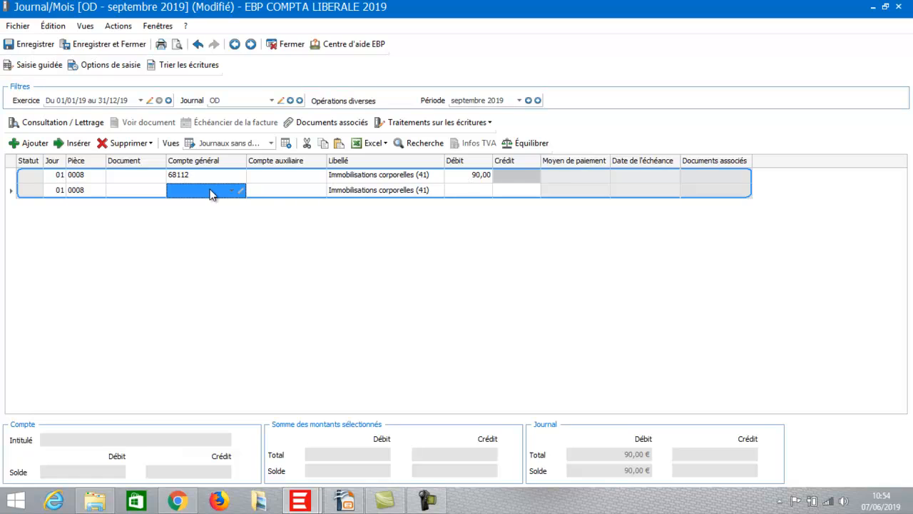
Assign account 2815 (Installations, matériel et outillage industriels) to the second line of OD entry 0008
{"action": "left_click", "coordinate": [198, 190]}
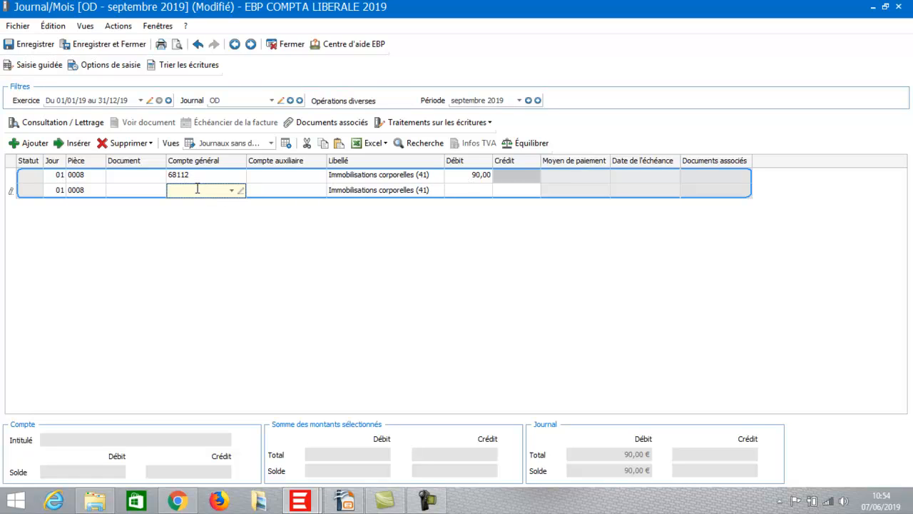
{"action": "type", "text": "281"}
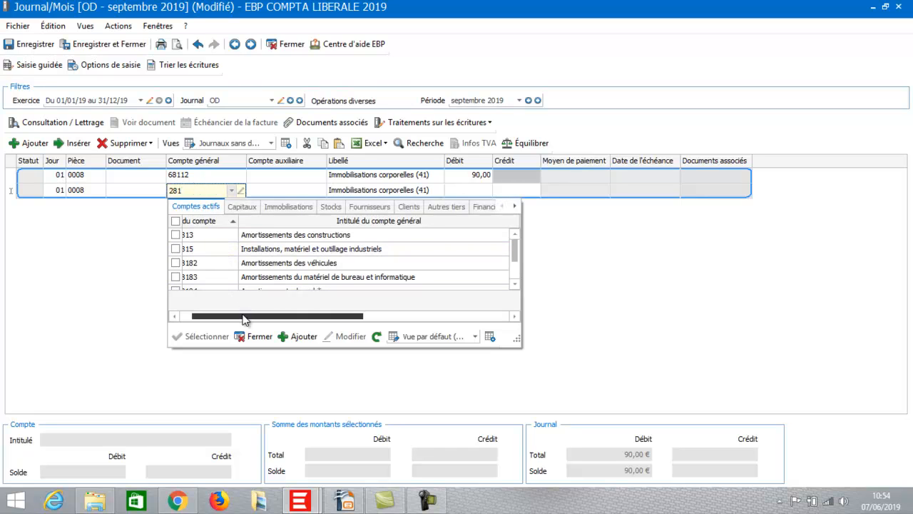
{"action": "left_click_drag", "start_coordinate": [249, 320], "coordinate": [226, 320]}
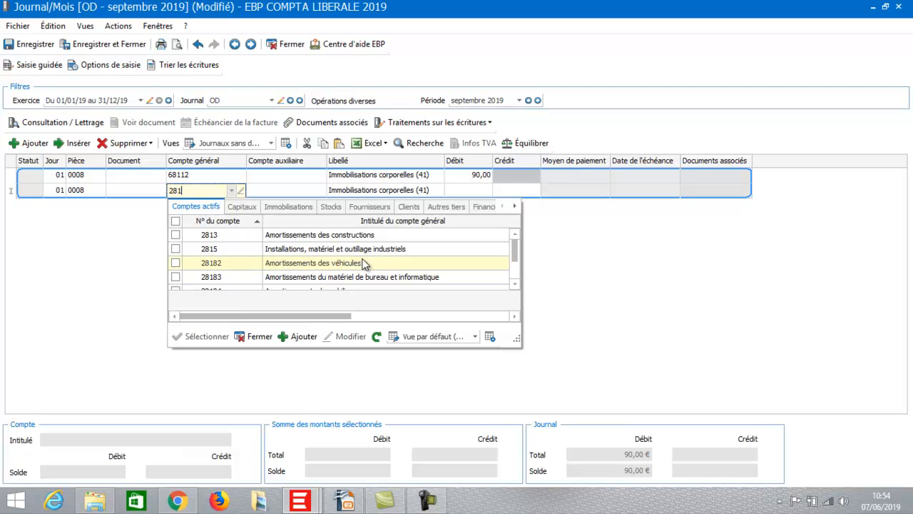
{"action": "double_click", "coordinate": [224, 255]}
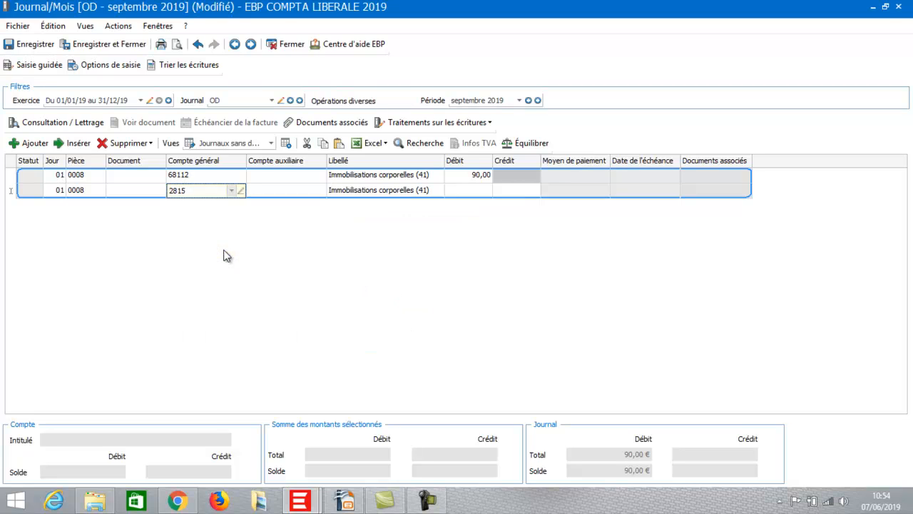
Balance OD entry 0008 with a 90 credit on the 2815 line, and switch to the AC journal without saving
{"action": "left_click", "coordinate": [517, 144]}
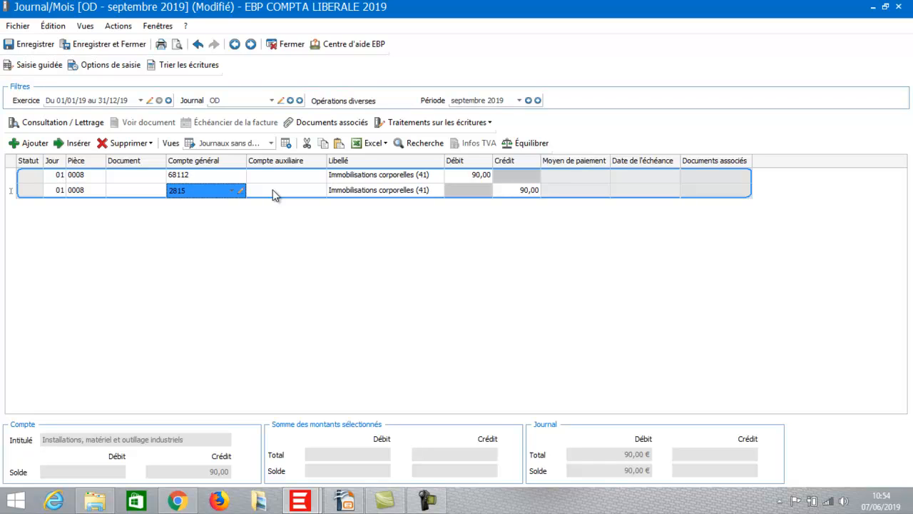
{"action": "left_click", "coordinate": [271, 101]}
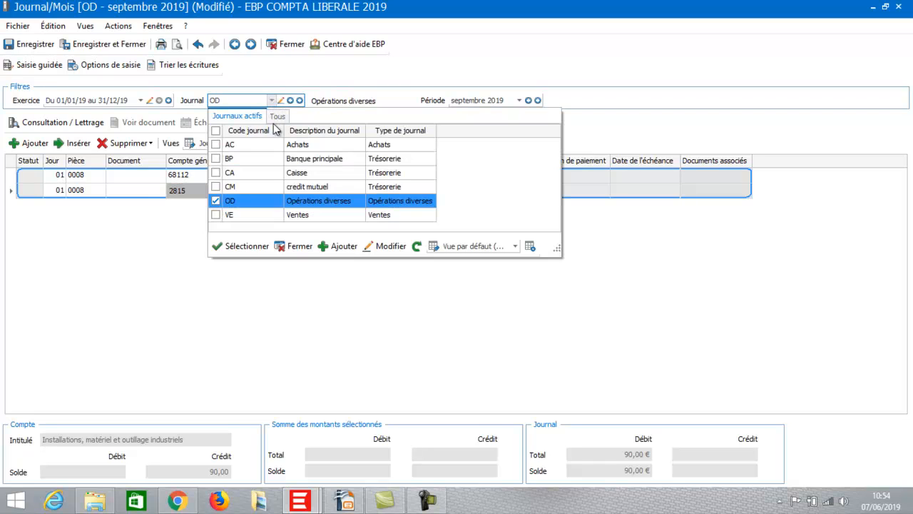
{"action": "left_click", "coordinate": [271, 144]}
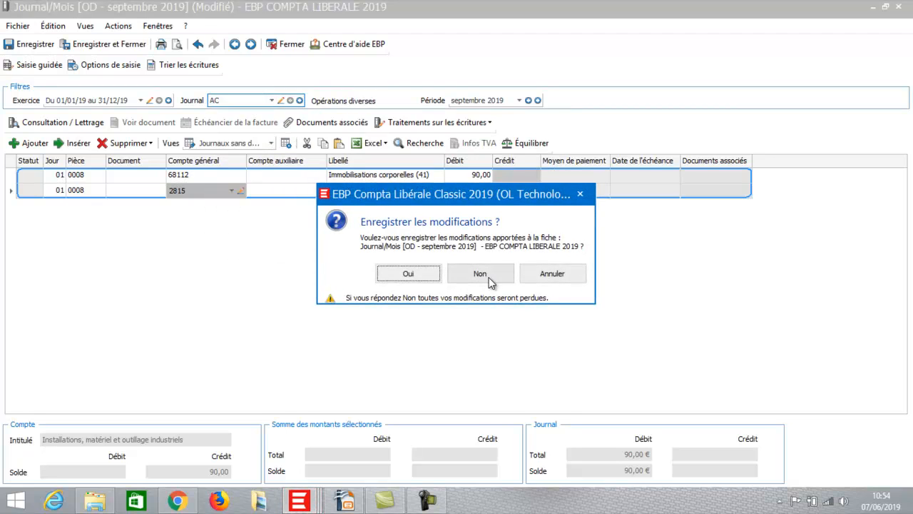
{"action": "left_click", "coordinate": [488, 277]}
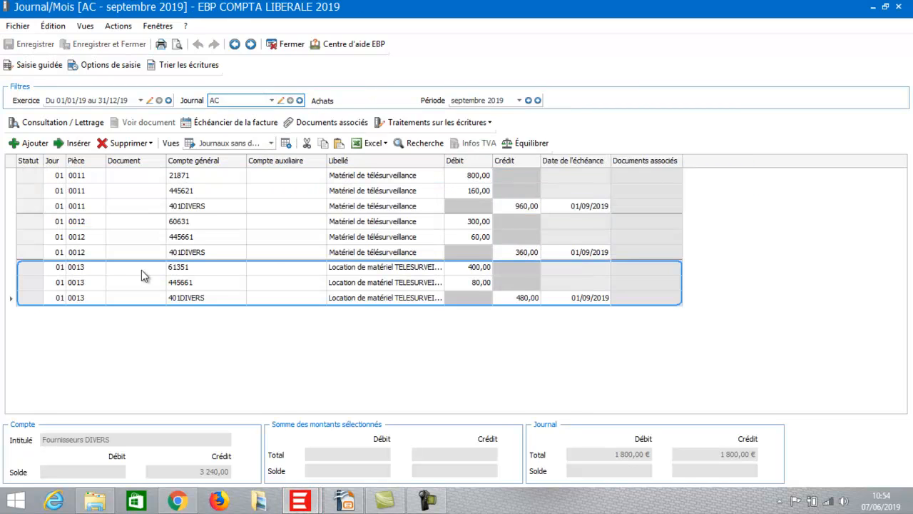
Add entry 0014 to the AC journal and look up account 628 for its first line
{"action": "left_click", "coordinate": [32, 144]}
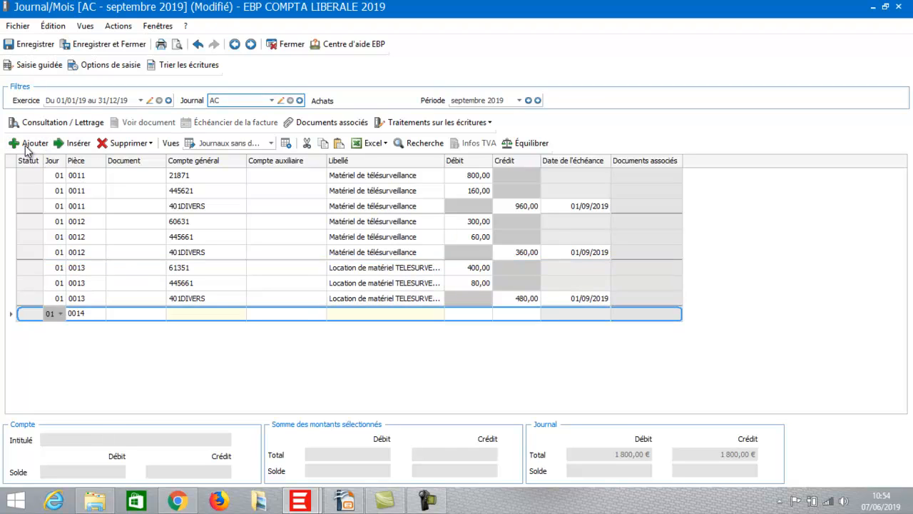
{"action": "left_click", "coordinate": [196, 317]}
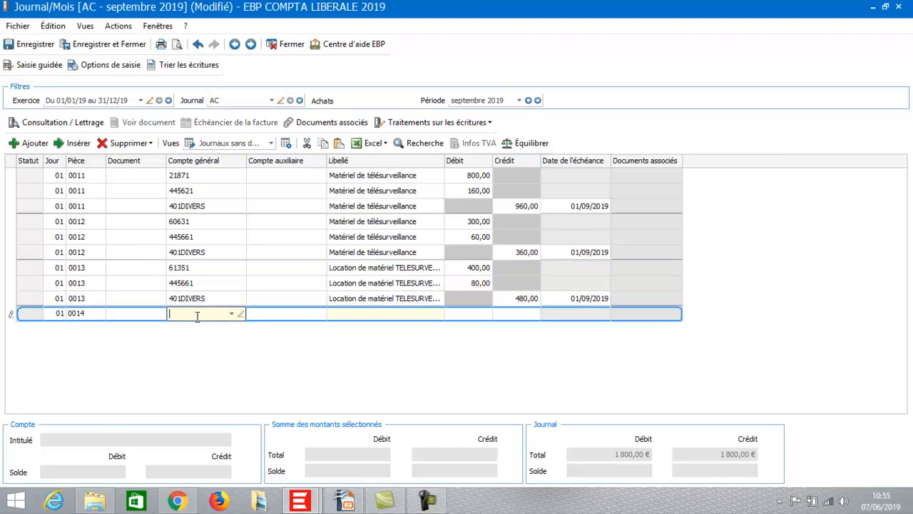
{"action": "type", "text": "626"}
{"action": "key", "text": "BackSpace"}
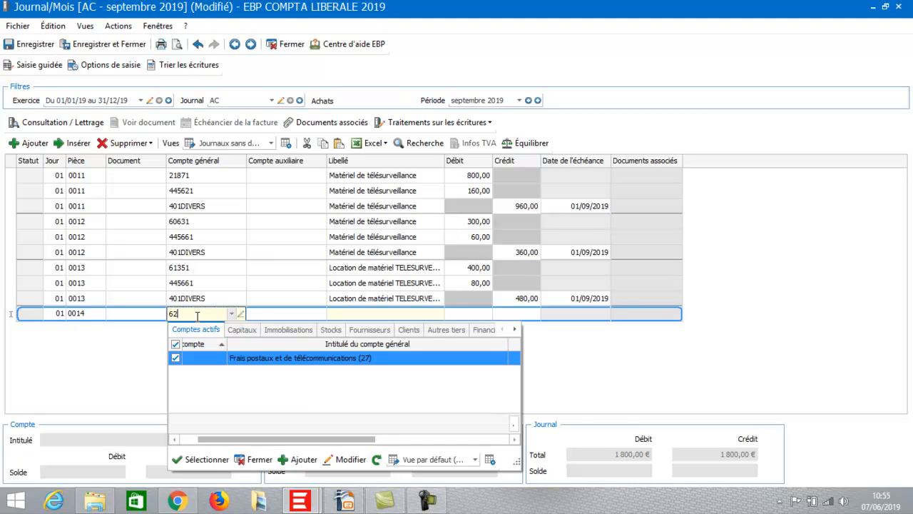
{"action": "type", "text": "8"}
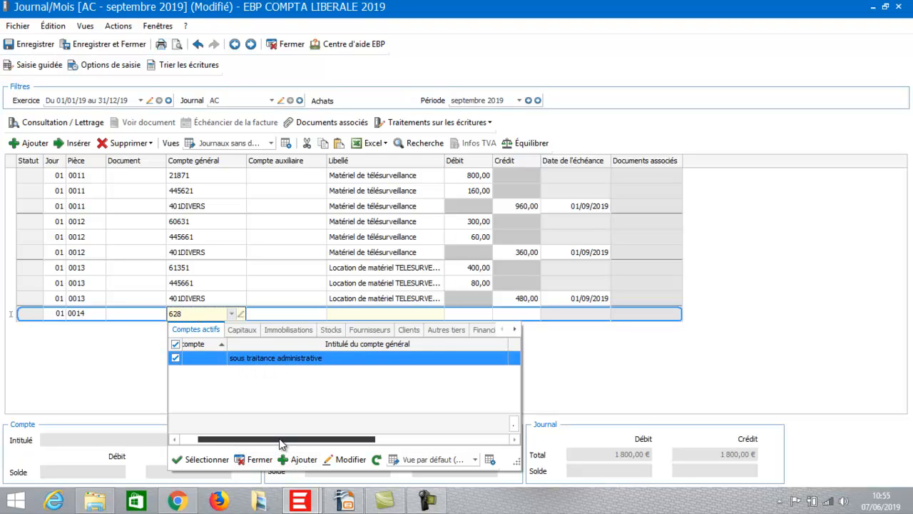
{"action": "left_click_drag", "start_coordinate": [282, 439], "coordinate": [188, 438]}
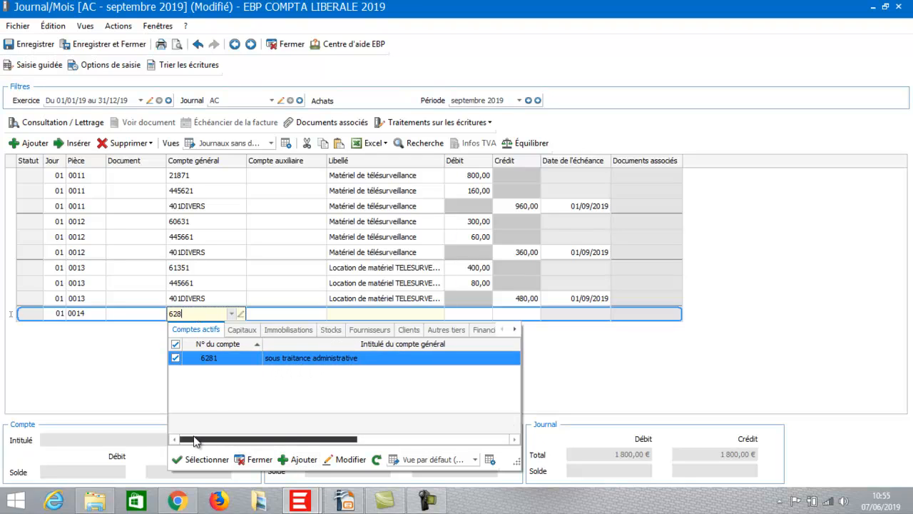
Create general account 6282 titled "Prestation gardiennage" and save it for use on the first line of entry 0014
{"action": "left_click", "coordinate": [302, 460]}
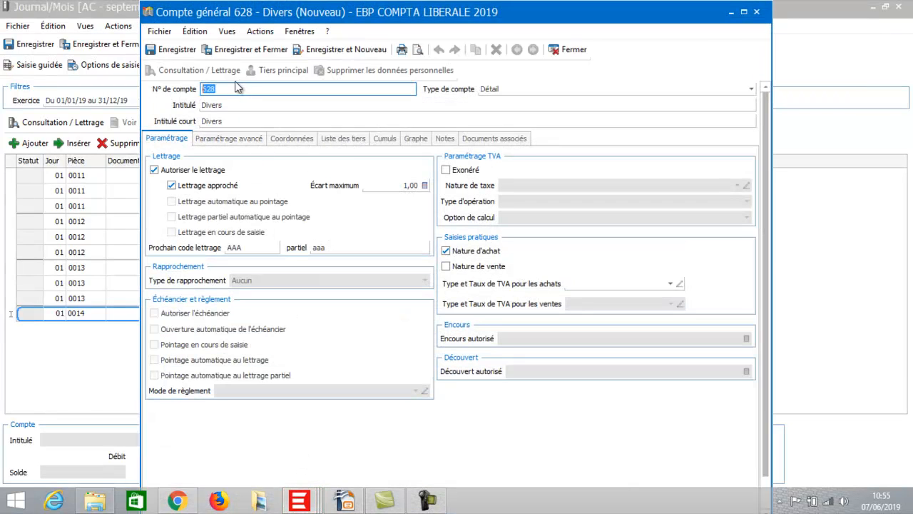
{"action": "double_click", "coordinate": [235, 92]}
{"action": "left_click", "coordinate": [235, 93]}
{"action": "type", "text": "2"}
{"action": "left_click", "coordinate": [240, 94]}
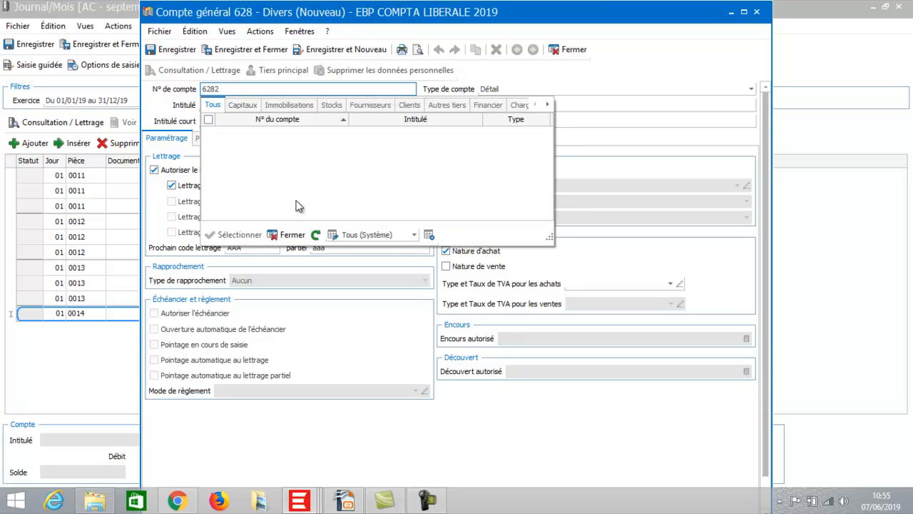
{"action": "left_click", "coordinate": [290, 236]}
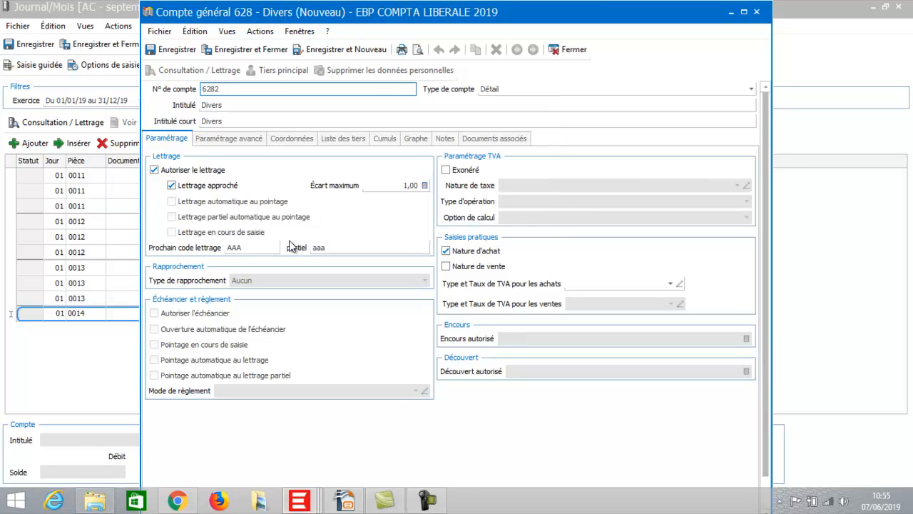
{"action": "left_click", "coordinate": [248, 106]}
{"action": "type", "text": "Pre"}
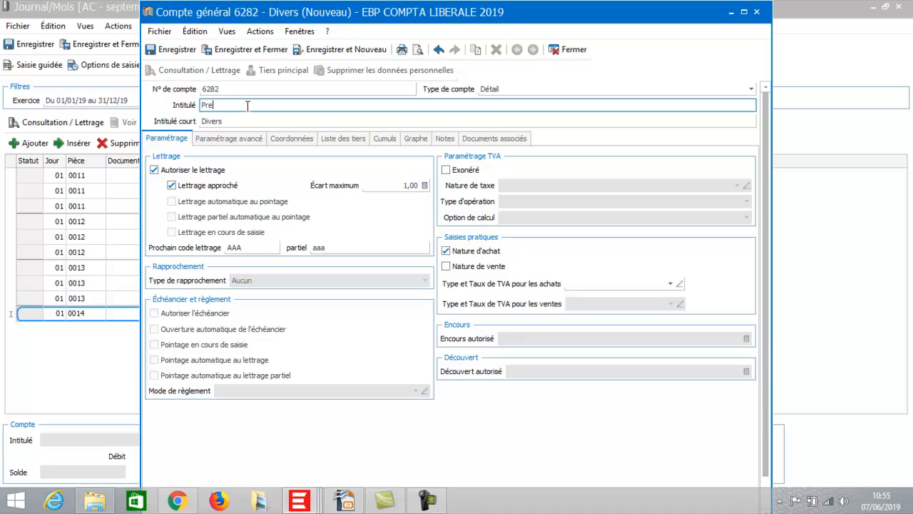
{"action": "type", "text": "station gardiennage"}
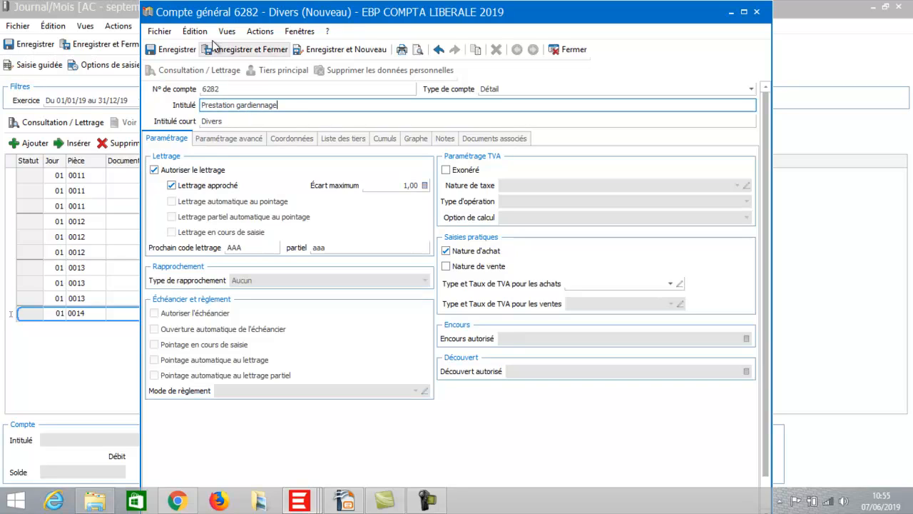
{"action": "left_click", "coordinate": [238, 49]}
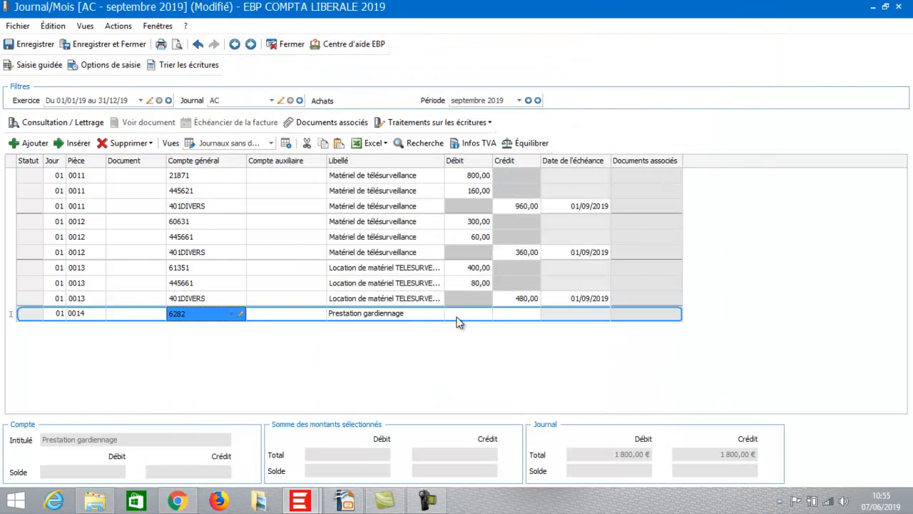
Enter a debit of 200 on the 6282 line and validate it to start a second line for entry 0014
{"action": "left_click", "coordinate": [462, 314]}
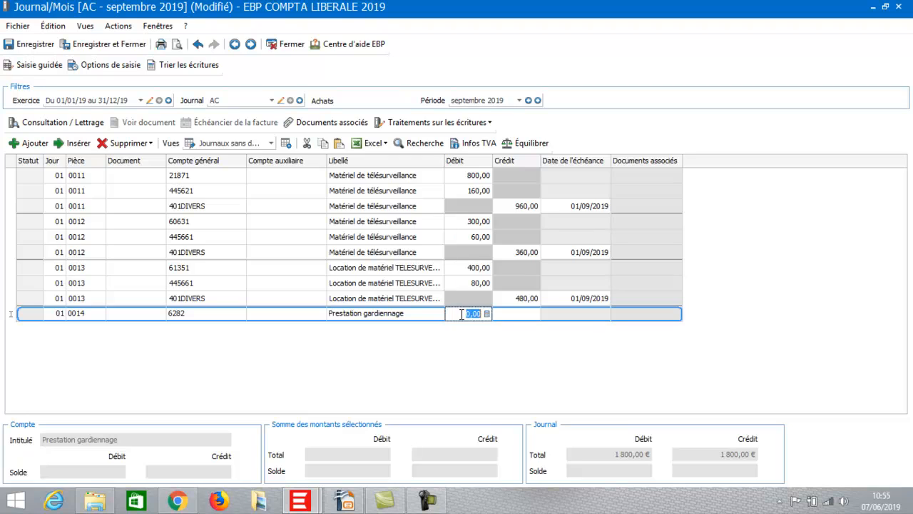
{"action": "type", "text": "200"}
{"action": "key", "text": "Return"}
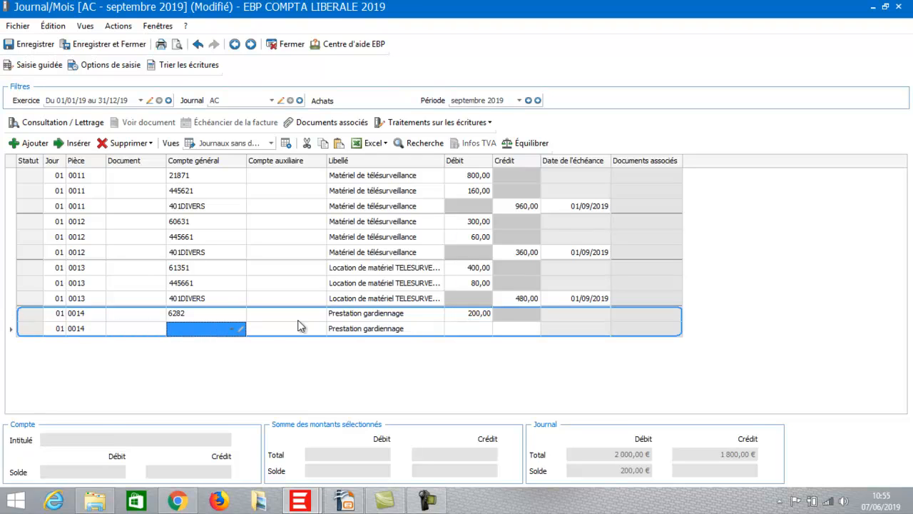
Assign account 445661 (TVA déductible 20% Débits) to the second line with a 40 debit and start a third line for entry 0014
{"action": "left_click", "coordinate": [198, 329]}
{"action": "type", "text": "44566"}
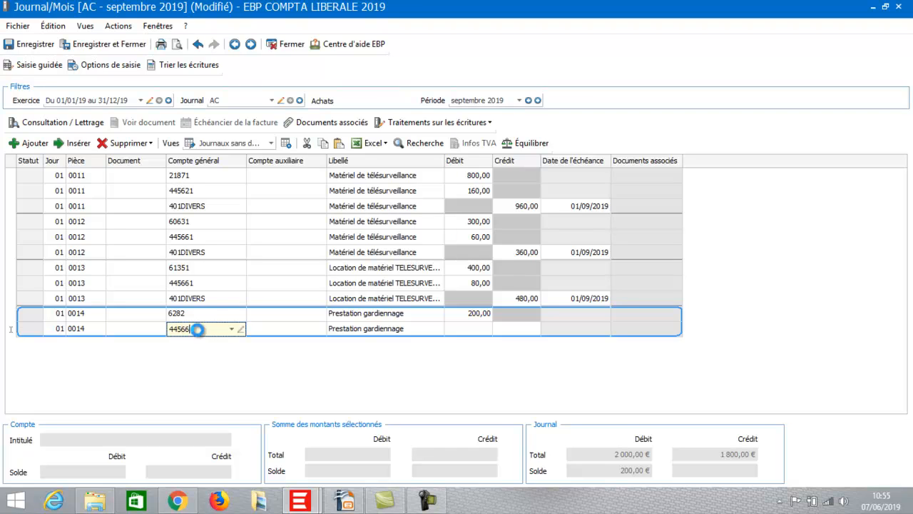
{"action": "left_click", "coordinate": [199, 330]}
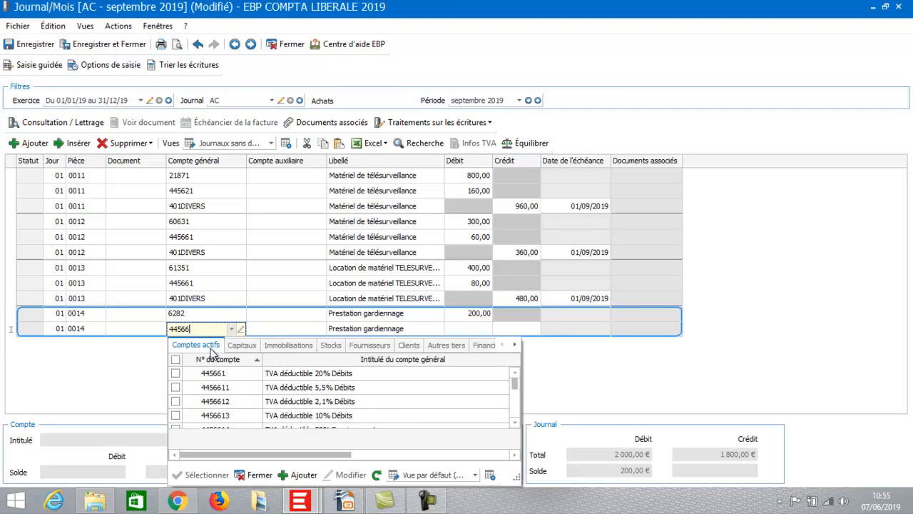
{"action": "double_click", "coordinate": [281, 373]}
{"action": "key", "text": "Tab"}
{"action": "key", "text": "Tab"}
{"action": "key", "text": "Tab"}
{"action": "key", "text": "Tab"}
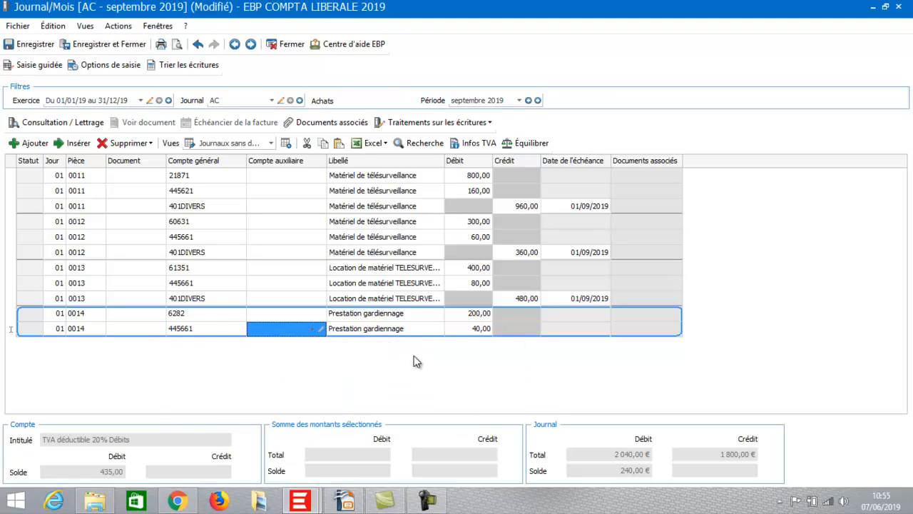
{"action": "key", "text": "Tab"}
{"action": "key", "text": "Tab"}
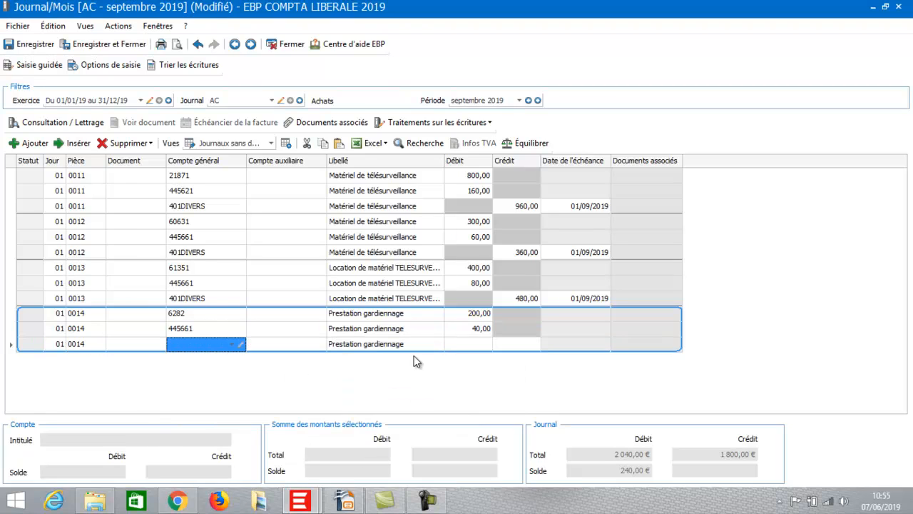
Assign account 401DIVERS to the third line of entry 0014 and balance the entry with a 240 credit
{"action": "left_click", "coordinate": [190, 346]}
{"action": "type", "text": "401"}
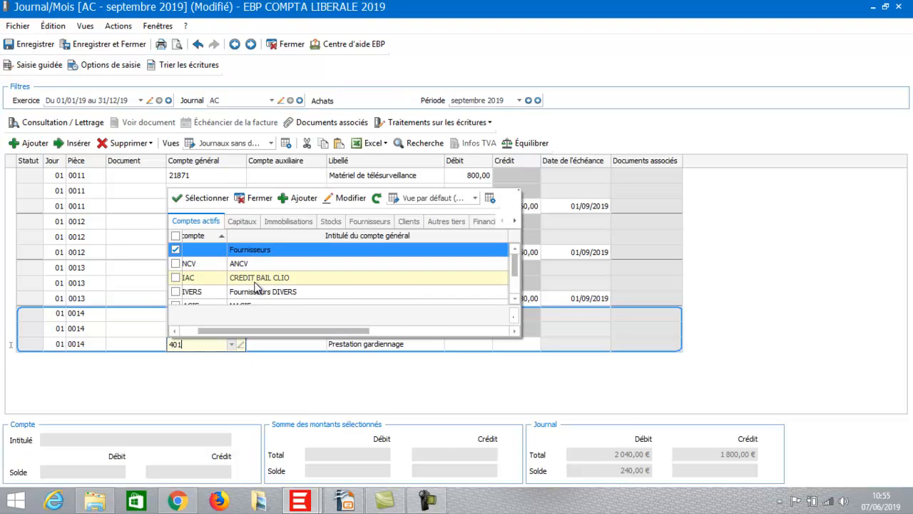
{"action": "left_click", "coordinate": [258, 295]}
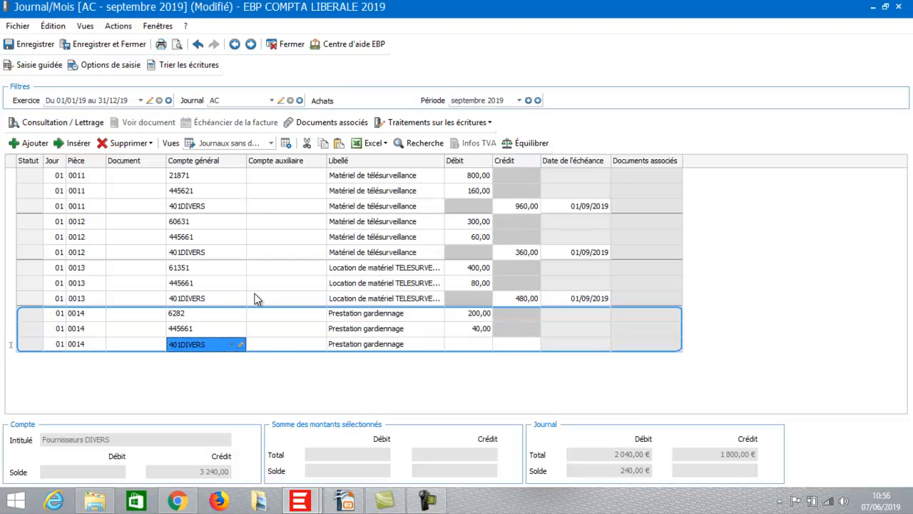
{"action": "left_click", "coordinate": [533, 144]}
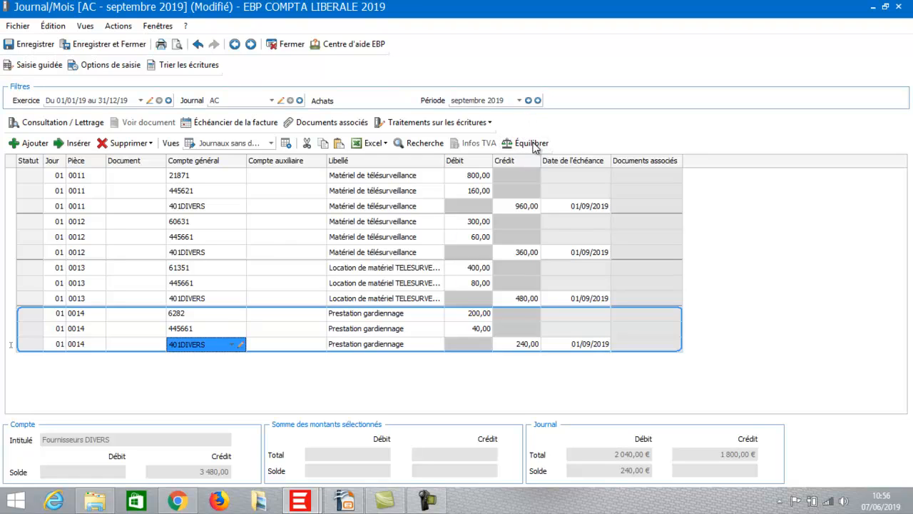
Switch to the BP (Banque principale) journal, discarding the unsaved changes in the AC journal
{"action": "left_click", "coordinate": [273, 101]}
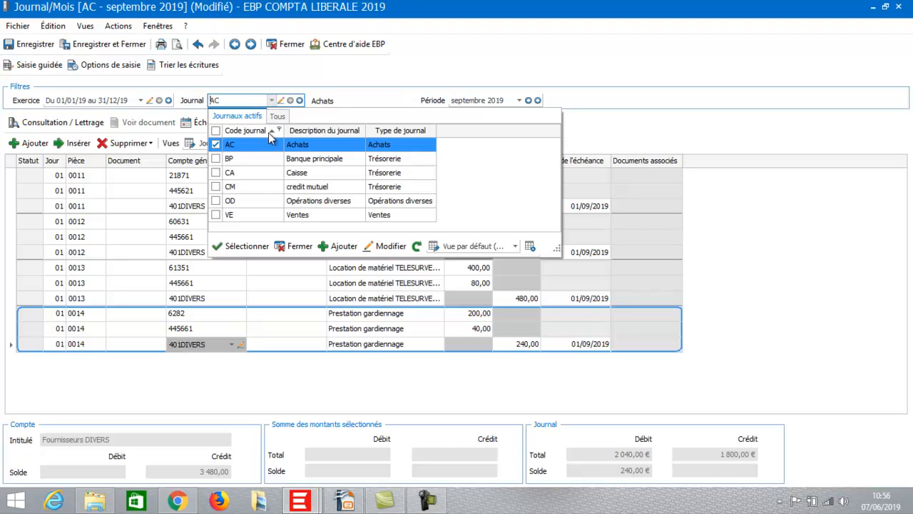
{"action": "left_click", "coordinate": [270, 390]}
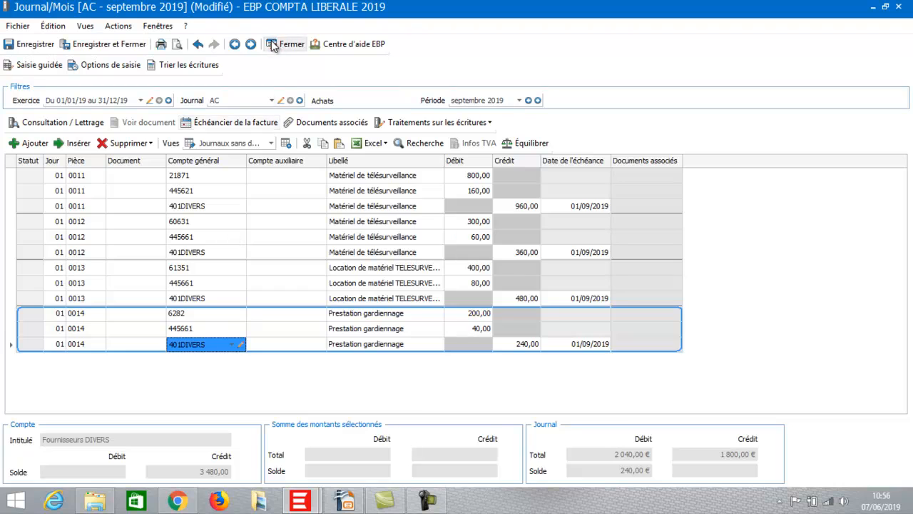
{"action": "left_click", "coordinate": [272, 100]}
{"action": "double_click", "coordinate": [262, 158]}
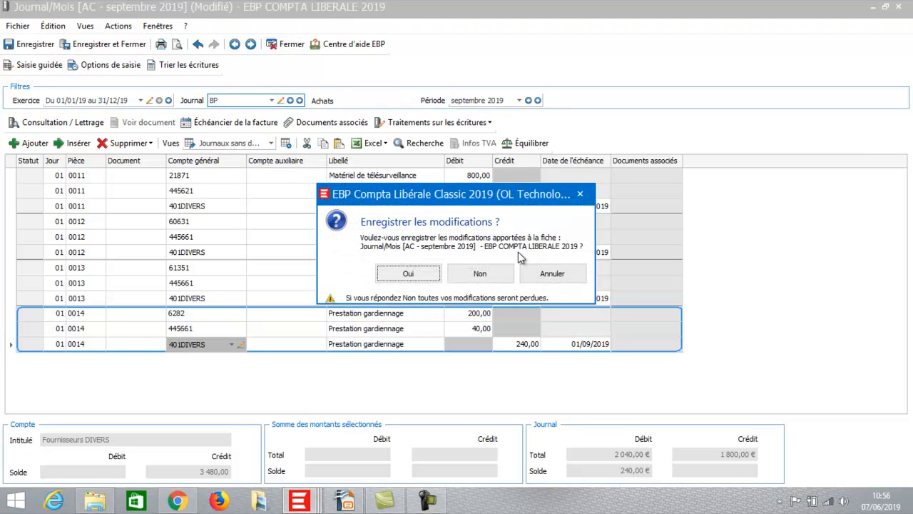
{"action": "left_click", "coordinate": [481, 275]}
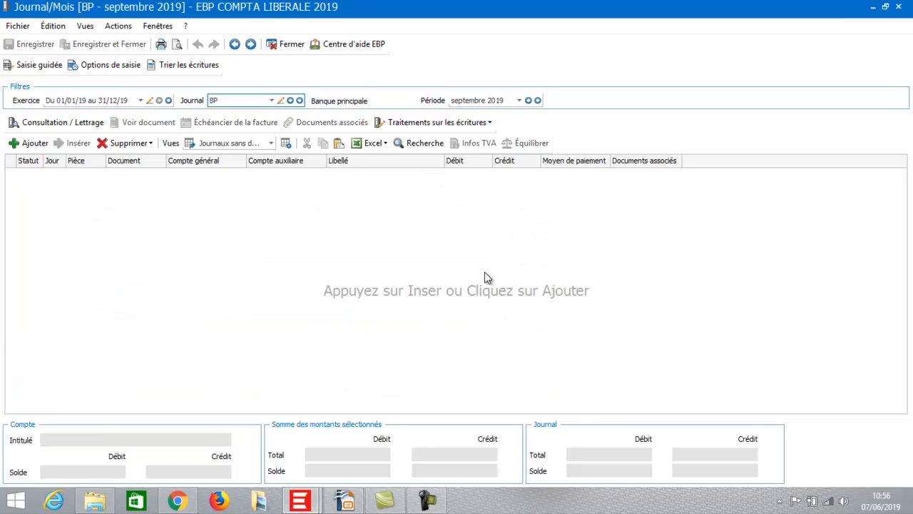
Add entry 0008 to the BP journal with account 401DIVERS (Fournisseurs DIVERS) on its first line
{"action": "left_click", "coordinate": [30, 142]}
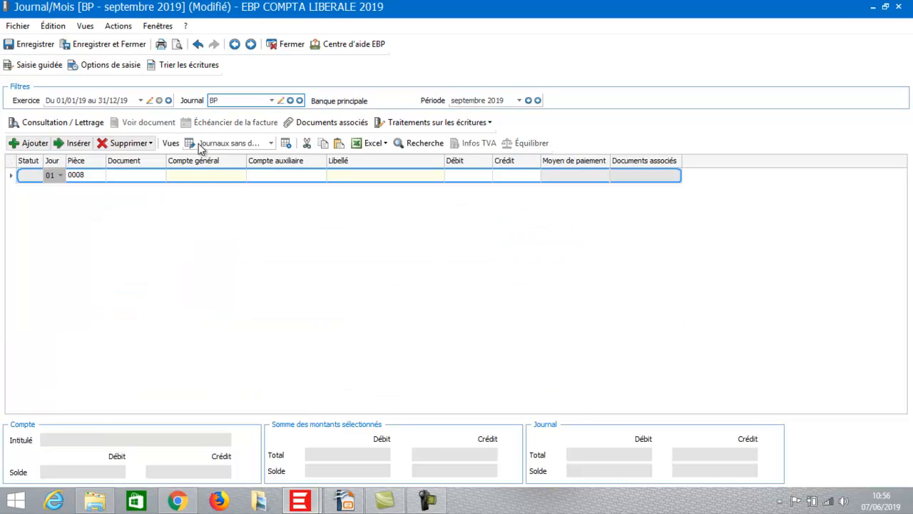
{"action": "left_click", "coordinate": [221, 175]}
{"action": "type", "text": "401"}
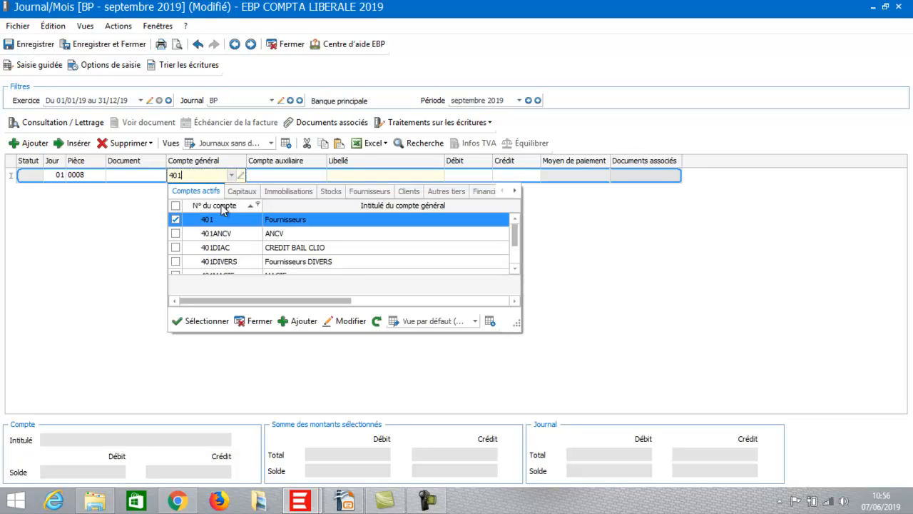
{"action": "double_click", "coordinate": [230, 261]}
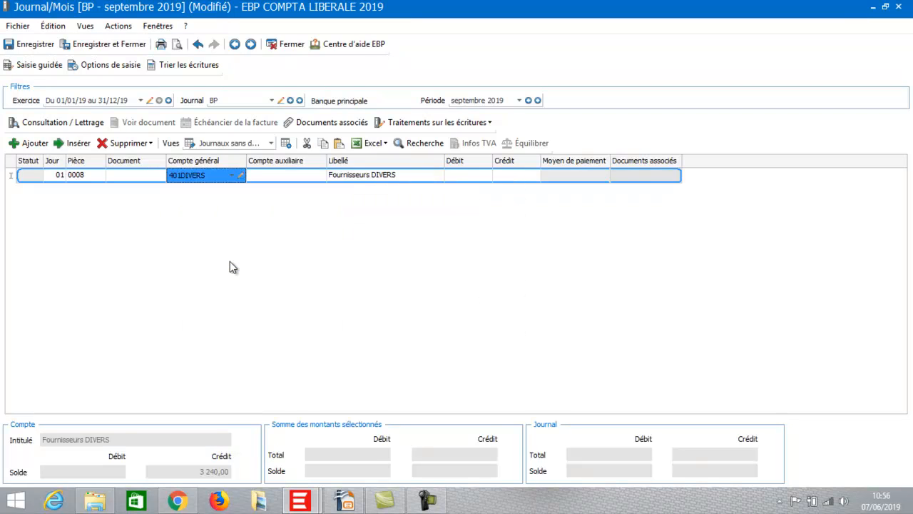
Enter a debit of 280 on the 401DIVERS line and validate it to generate the 512 counterpart line
{"action": "left_click", "coordinate": [469, 176]}
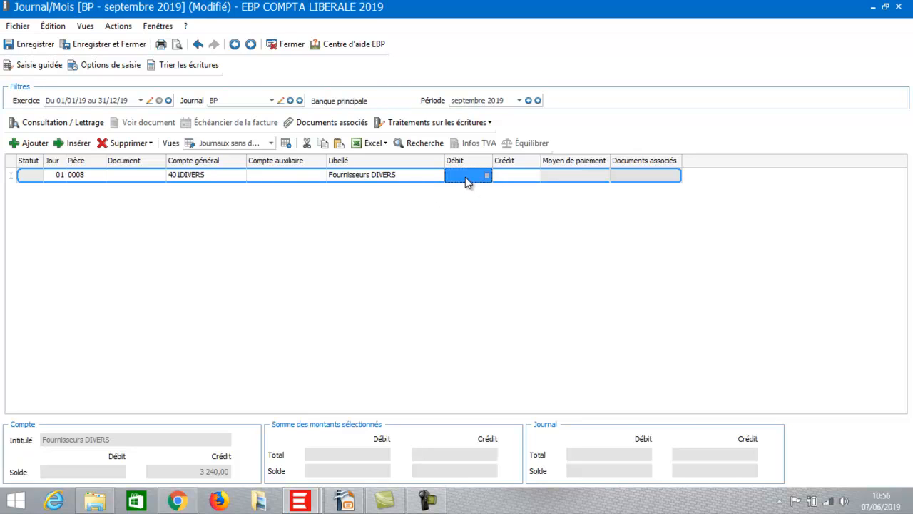
{"action": "type", "text": "280"}
{"action": "key", "text": "Return"}
{"action": "key", "text": "Return"}
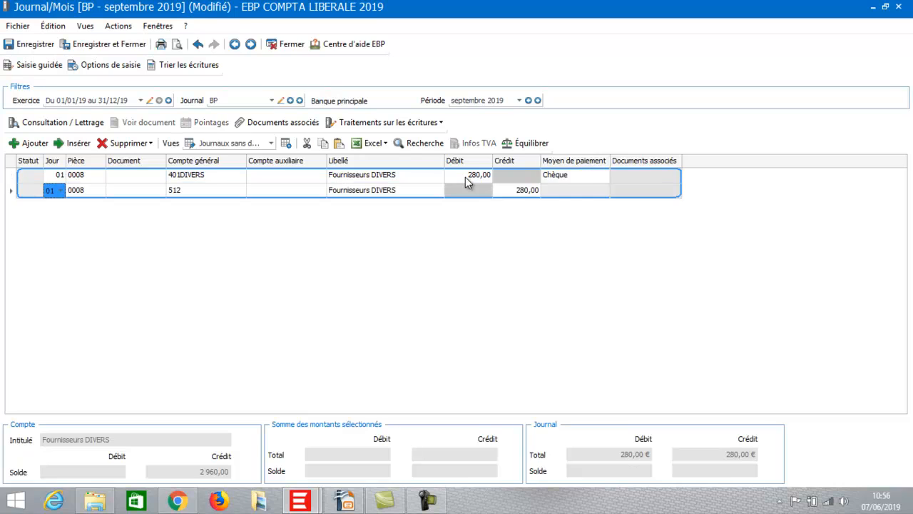